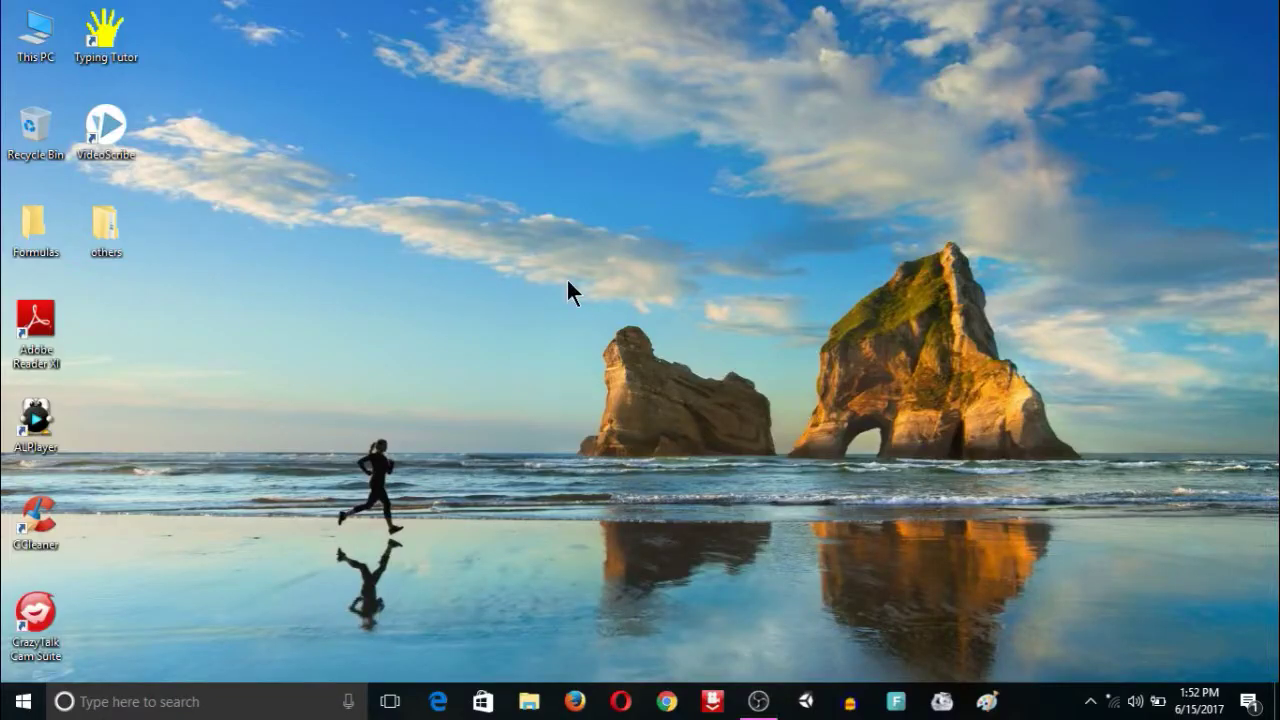
# Refresh the Windows desktop several times from its right-click menu
pyautogui.rightClick(567, 279)
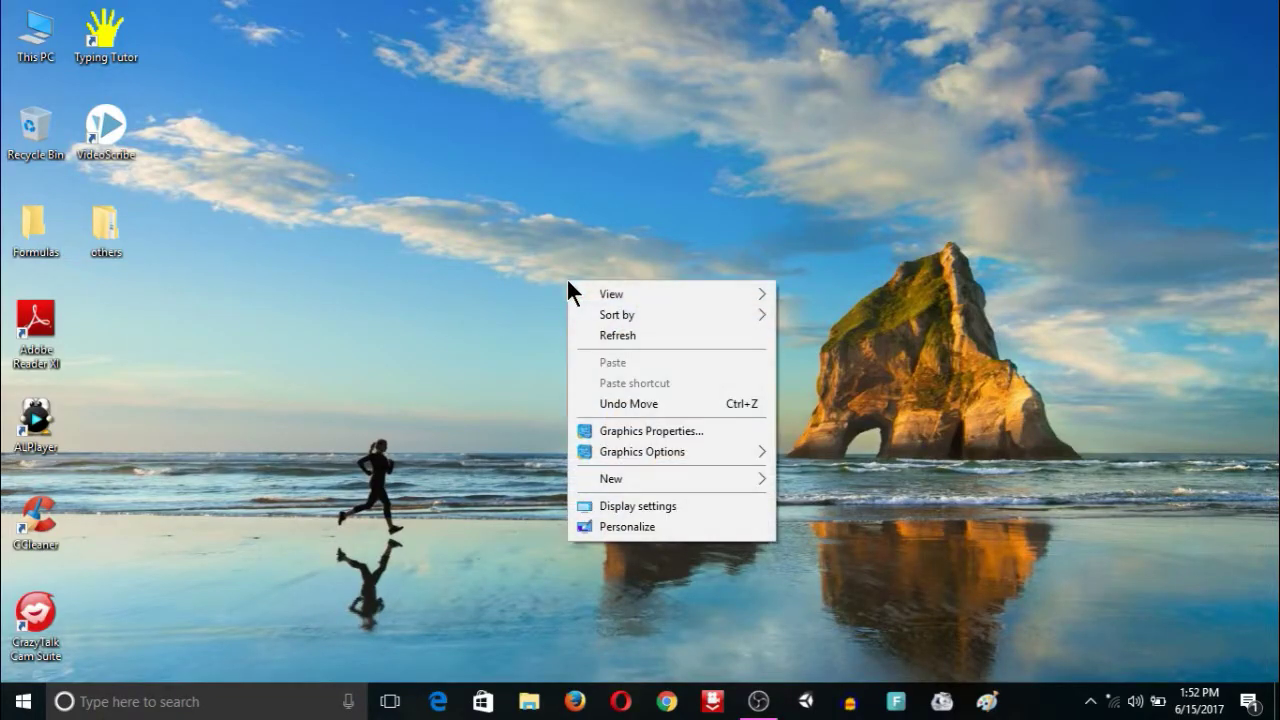
pyautogui.click(627, 331)
pyautogui.rightClick(628, 334)
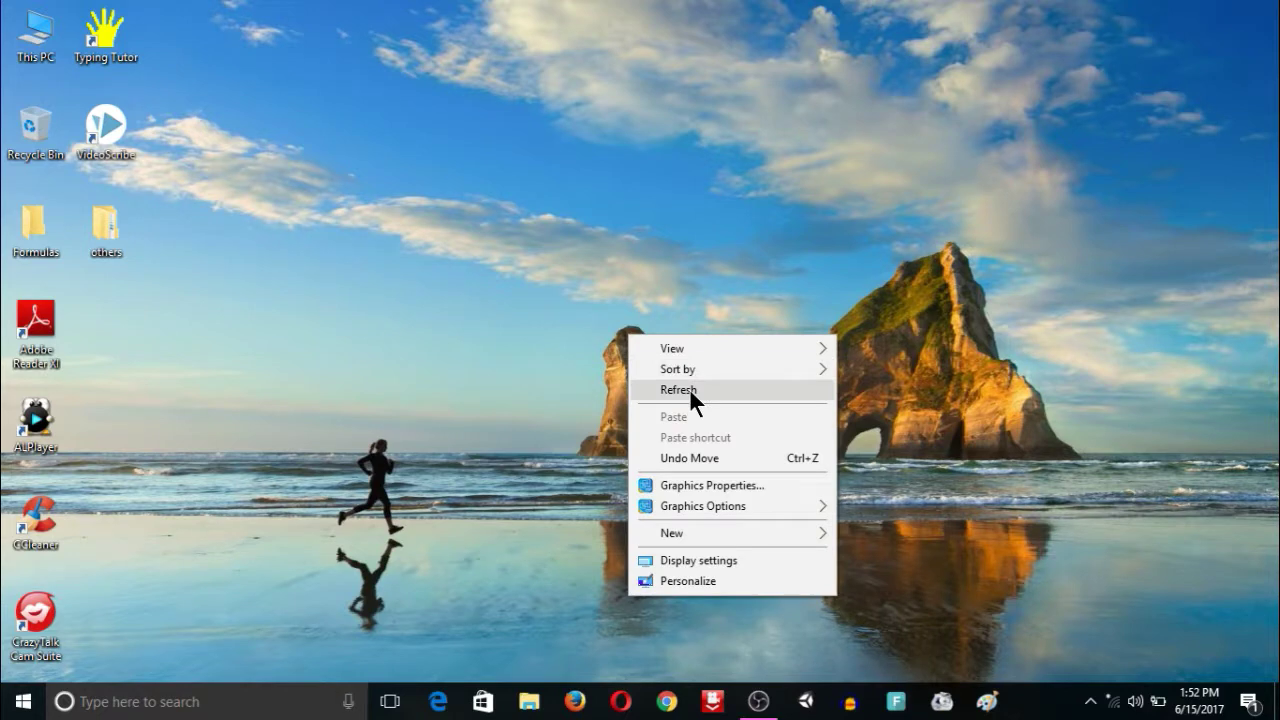
pyautogui.click(689, 388)
pyautogui.rightClick(689, 263)
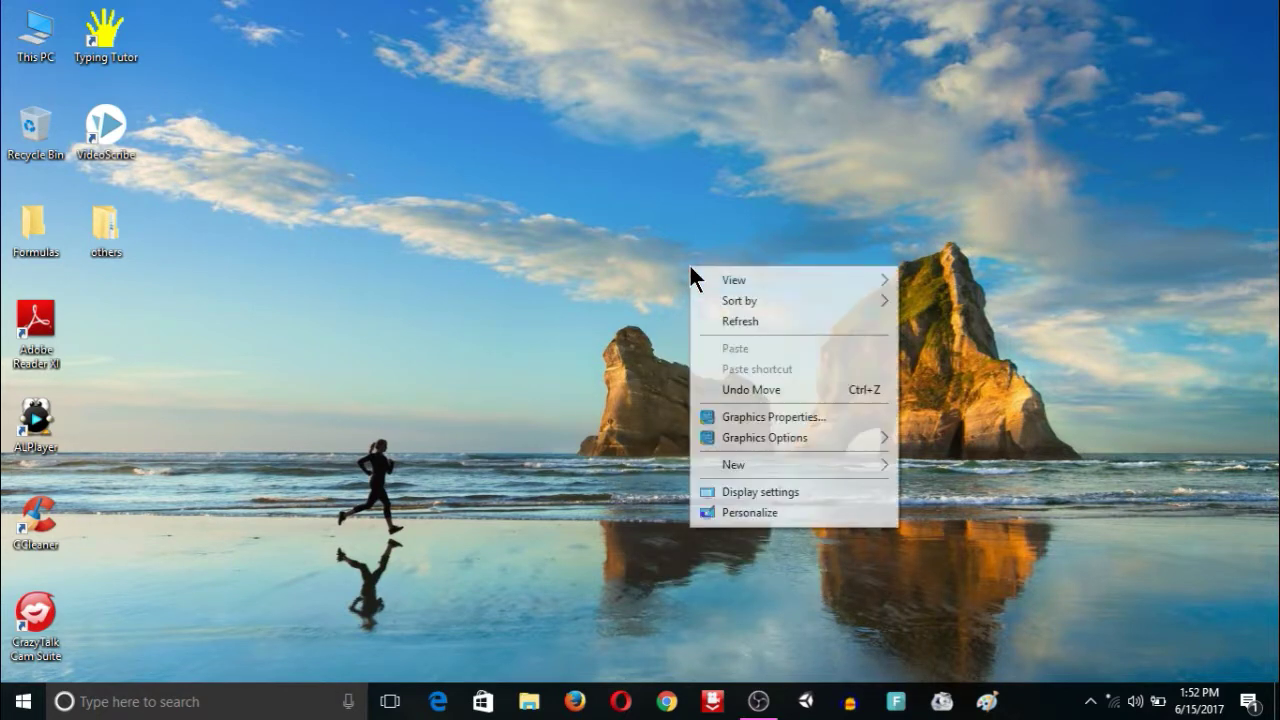
pyautogui.click(734, 311)
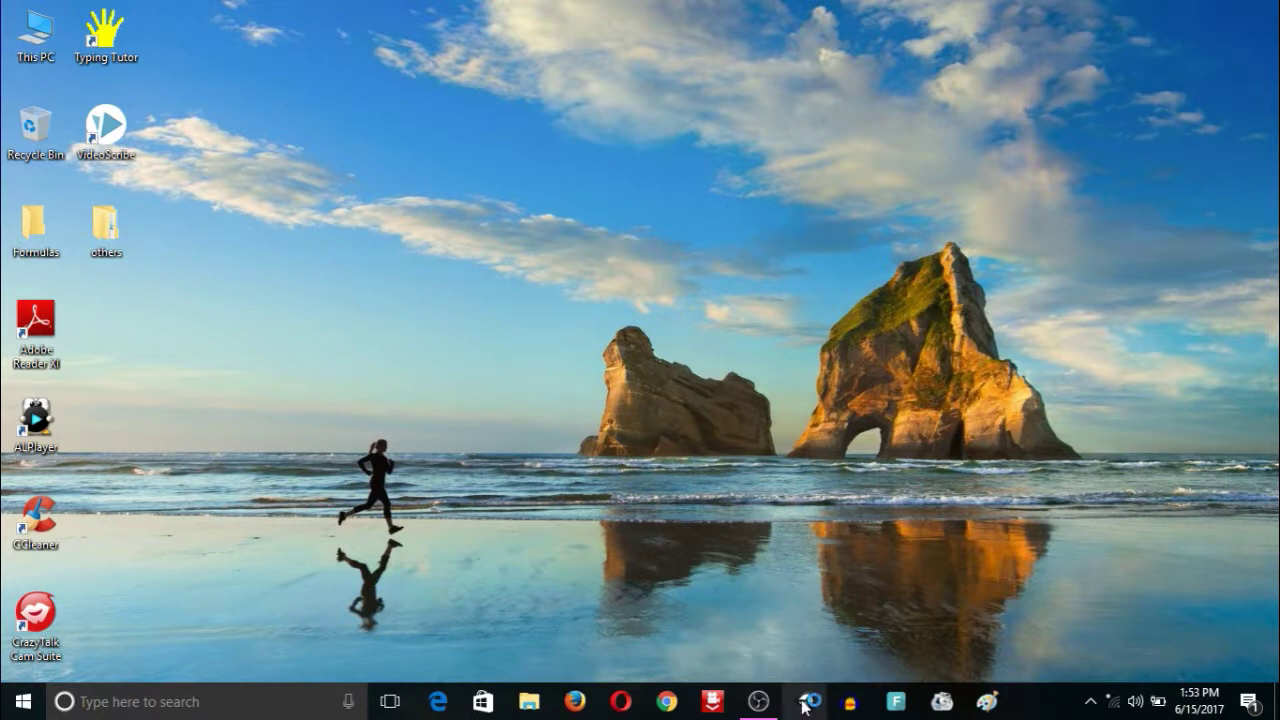
# Launch Unity and start a new project named 'car racer 2d'
pyautogui.click(806, 704)
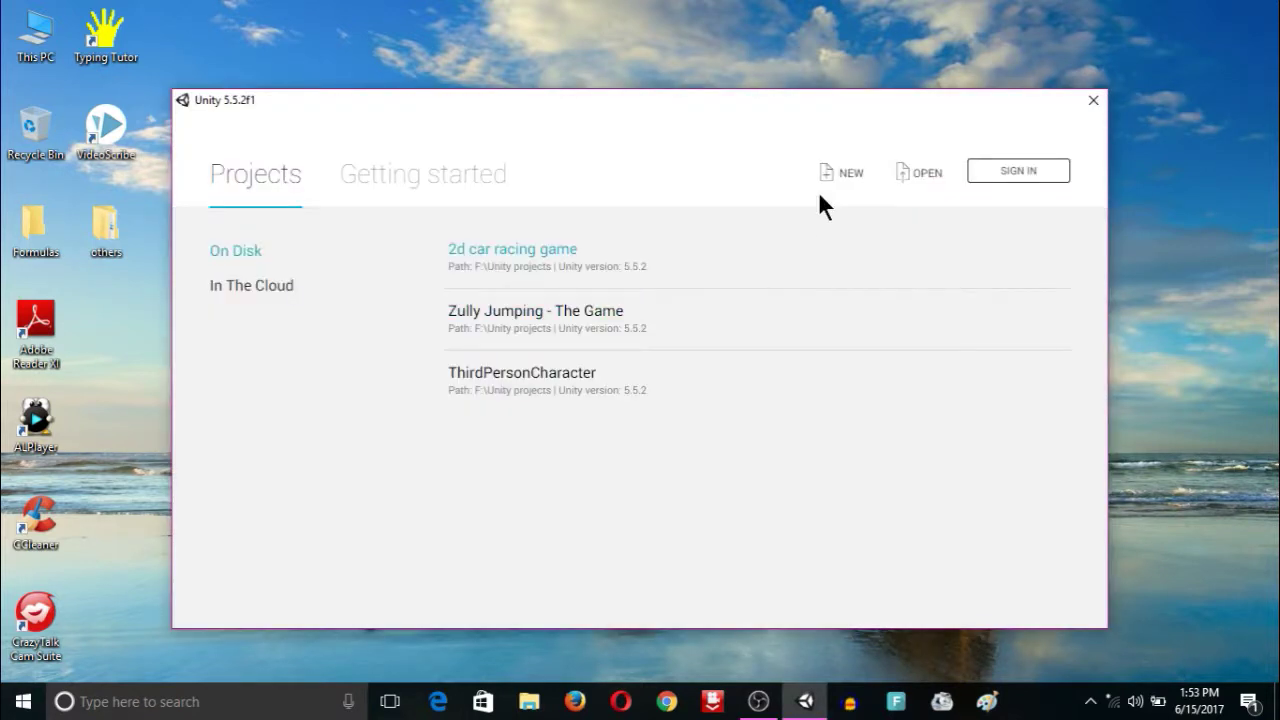
pyautogui.click(851, 178)
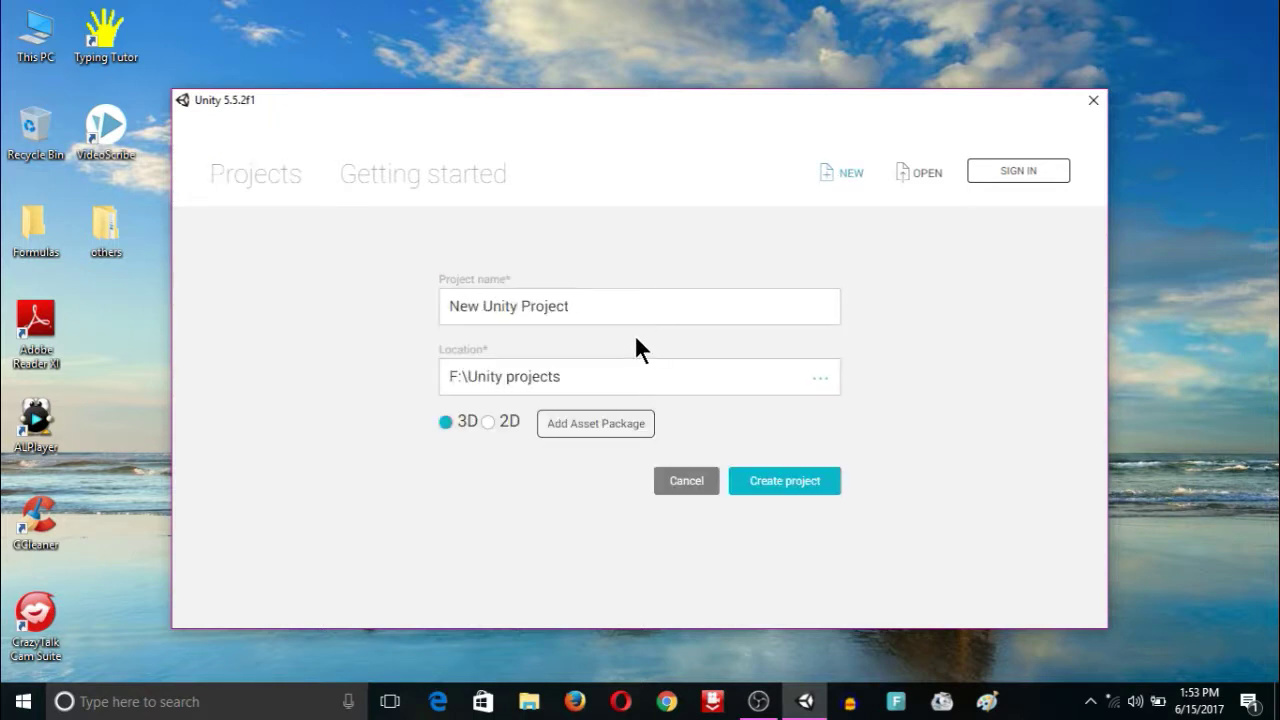
pyautogui.moveTo(598, 313); pyautogui.dragTo(435, 318)
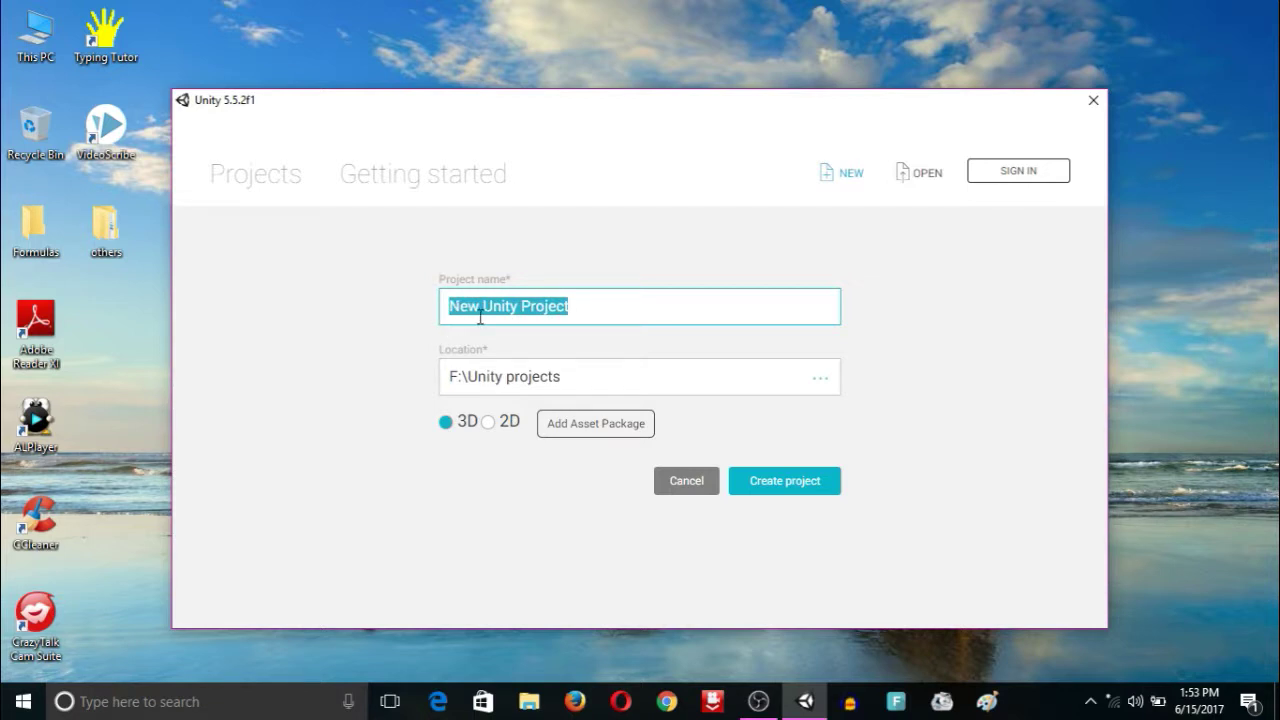
pyautogui.write('car')
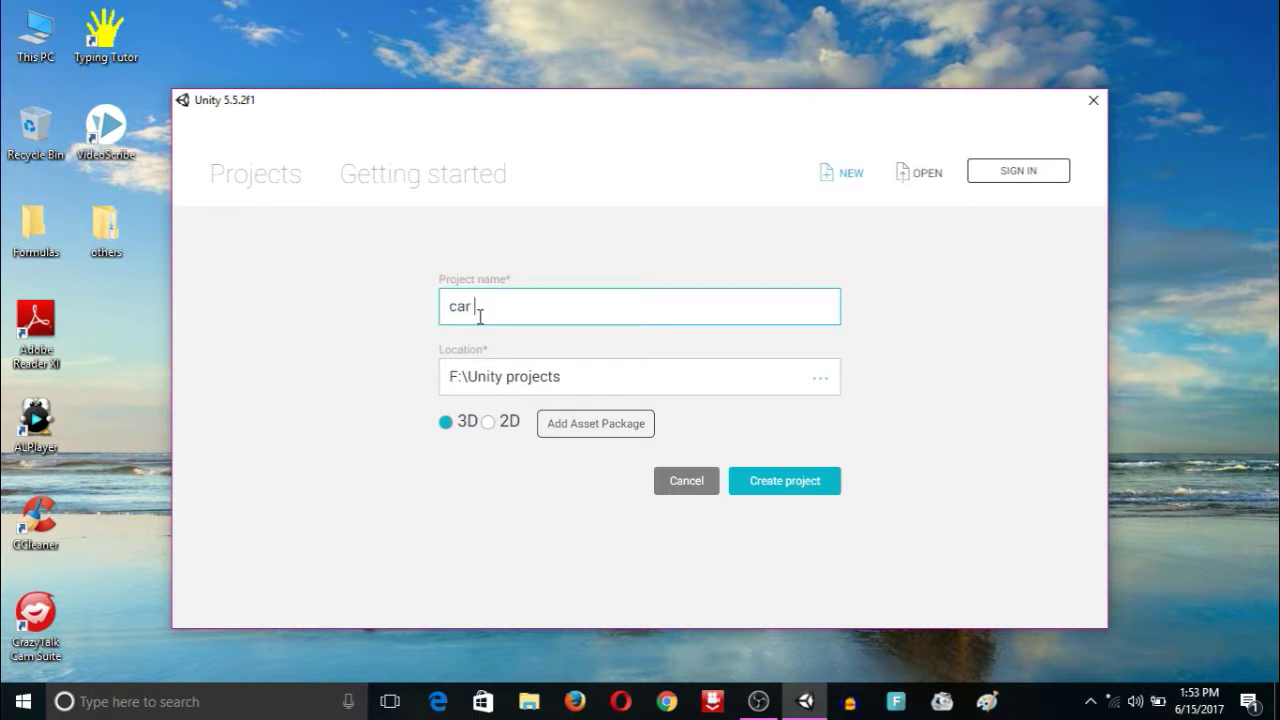
pyautogui.write(' racer ')
pyautogui.write('2d')
pyautogui.moveTo(543, 306); pyautogui.dragTo(446, 306)
pyautogui.click(533, 306)
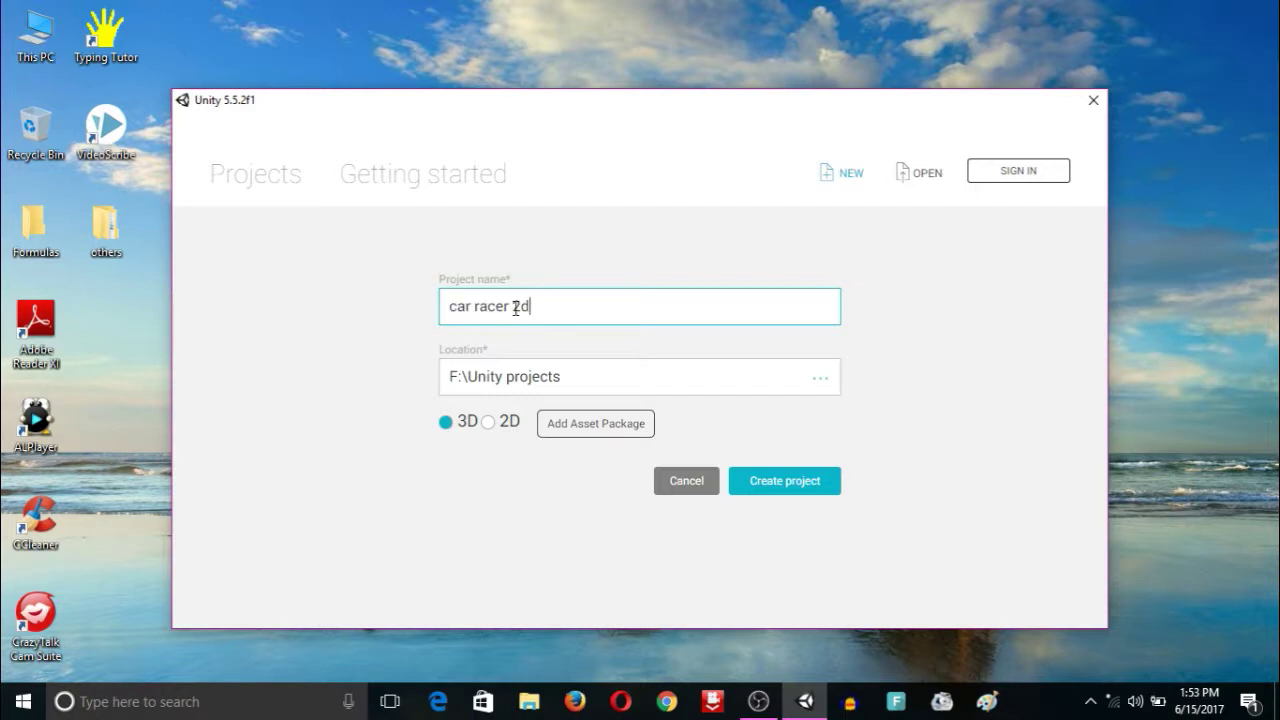
# Keep F:\Unity projects as location, choose 2D with no asset packages, and create the project
pyautogui.moveTo(566, 377); pyautogui.dragTo(414, 380)
pyautogui.click(571, 386)
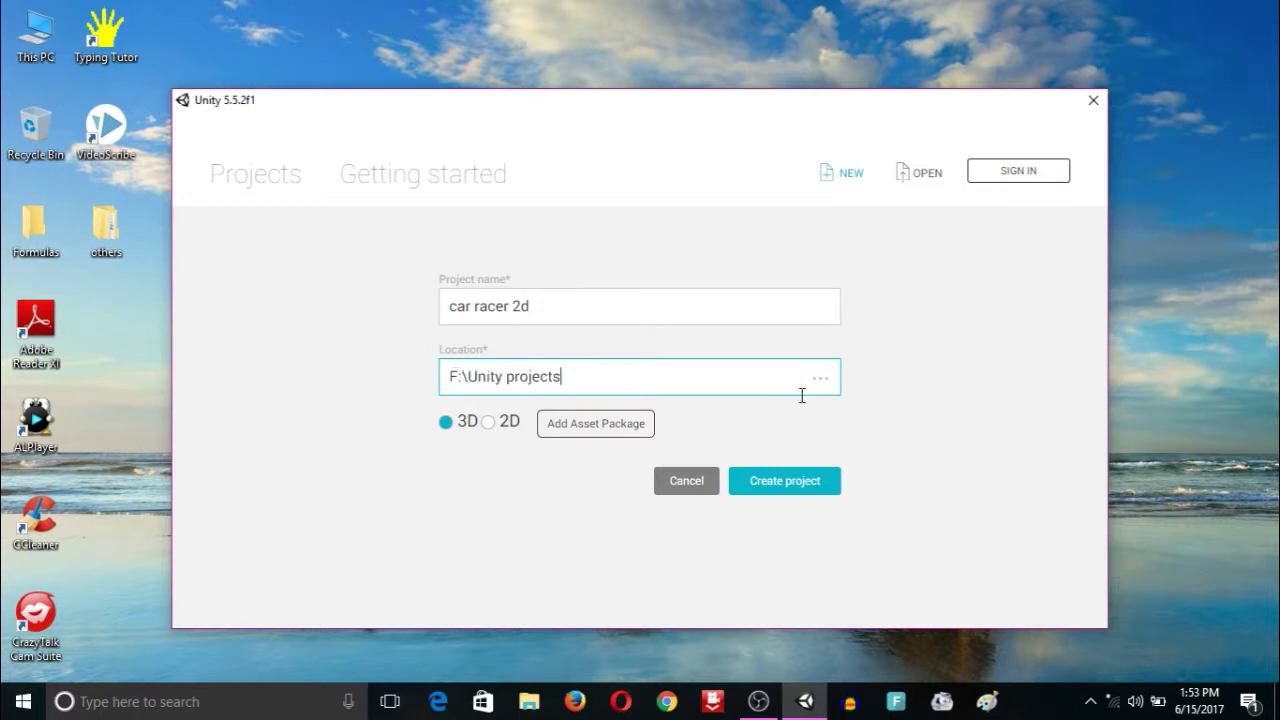
pyautogui.click(820, 384)
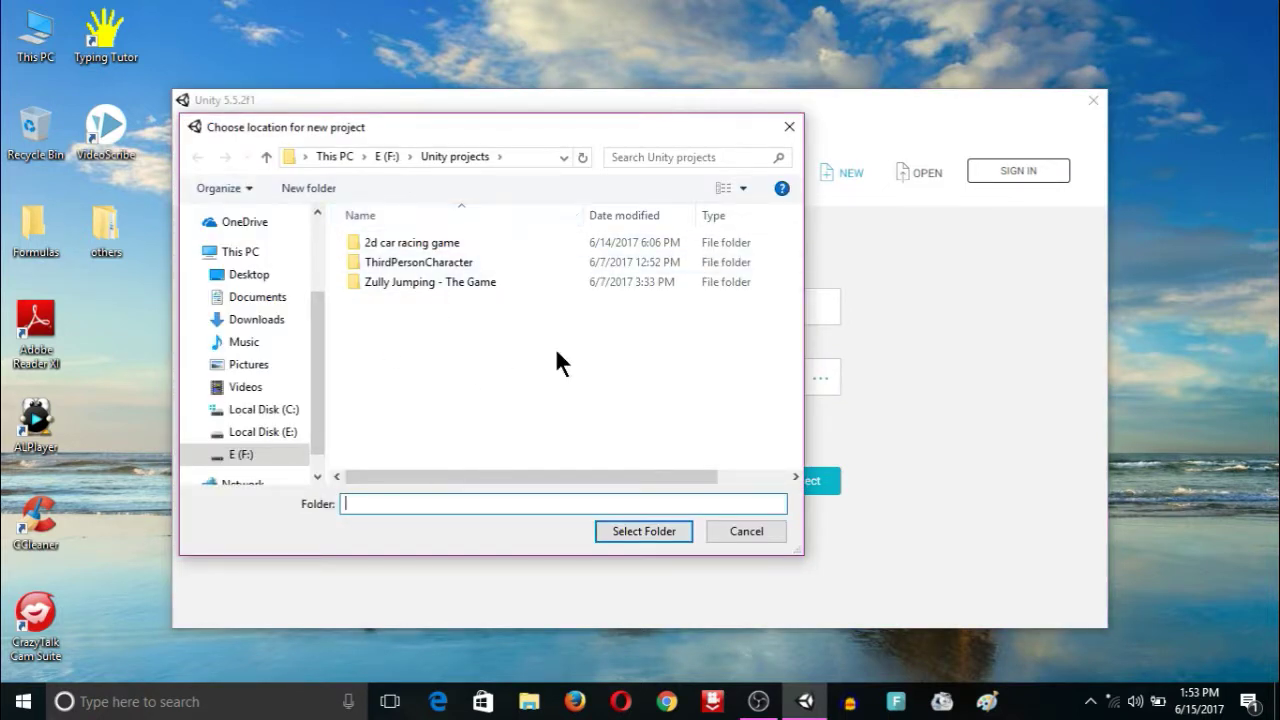
pyautogui.click(645, 531)
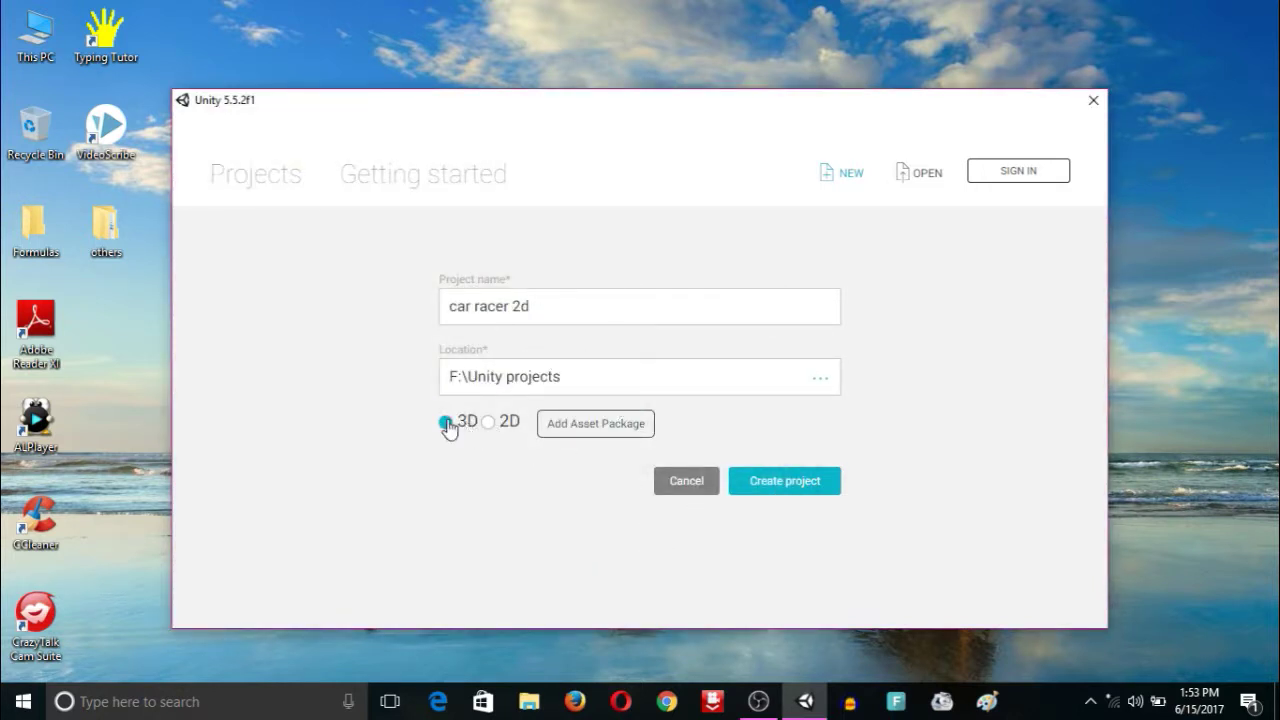
pyautogui.click(490, 426)
pyautogui.click(560, 432)
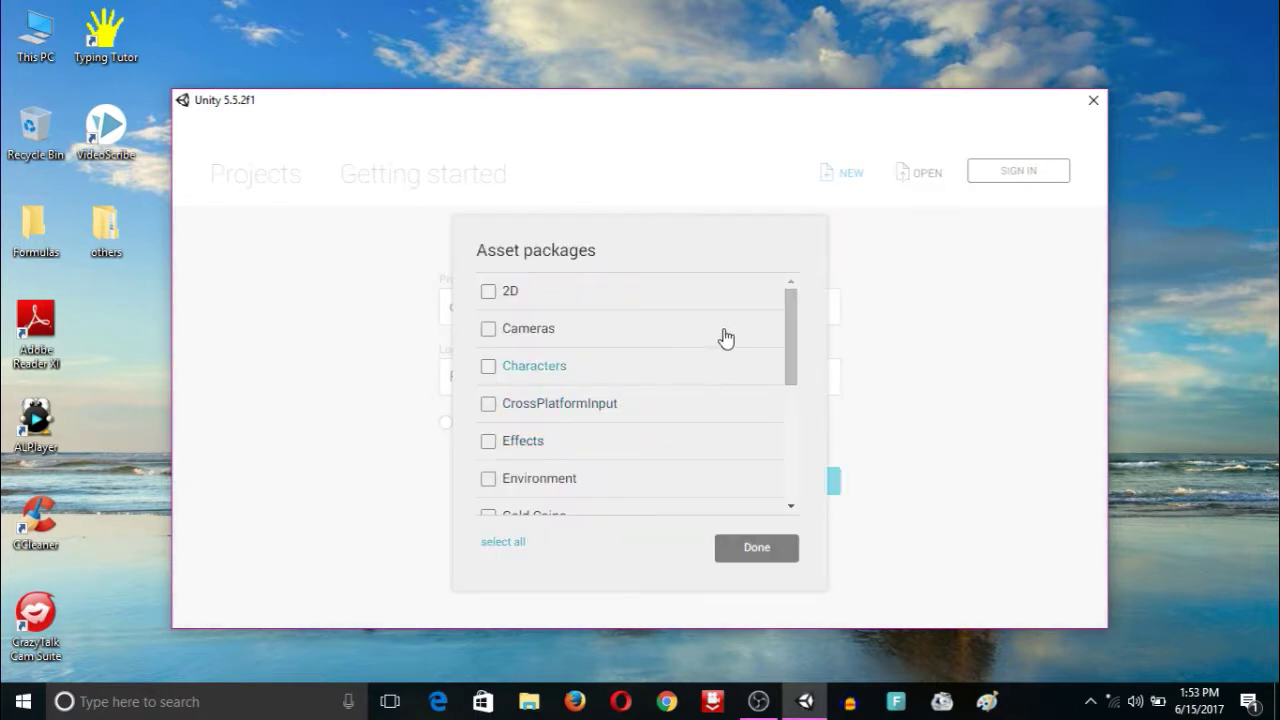
pyautogui.moveTo(791, 335); pyautogui.dragTo(818, 295)
pyautogui.click(760, 562)
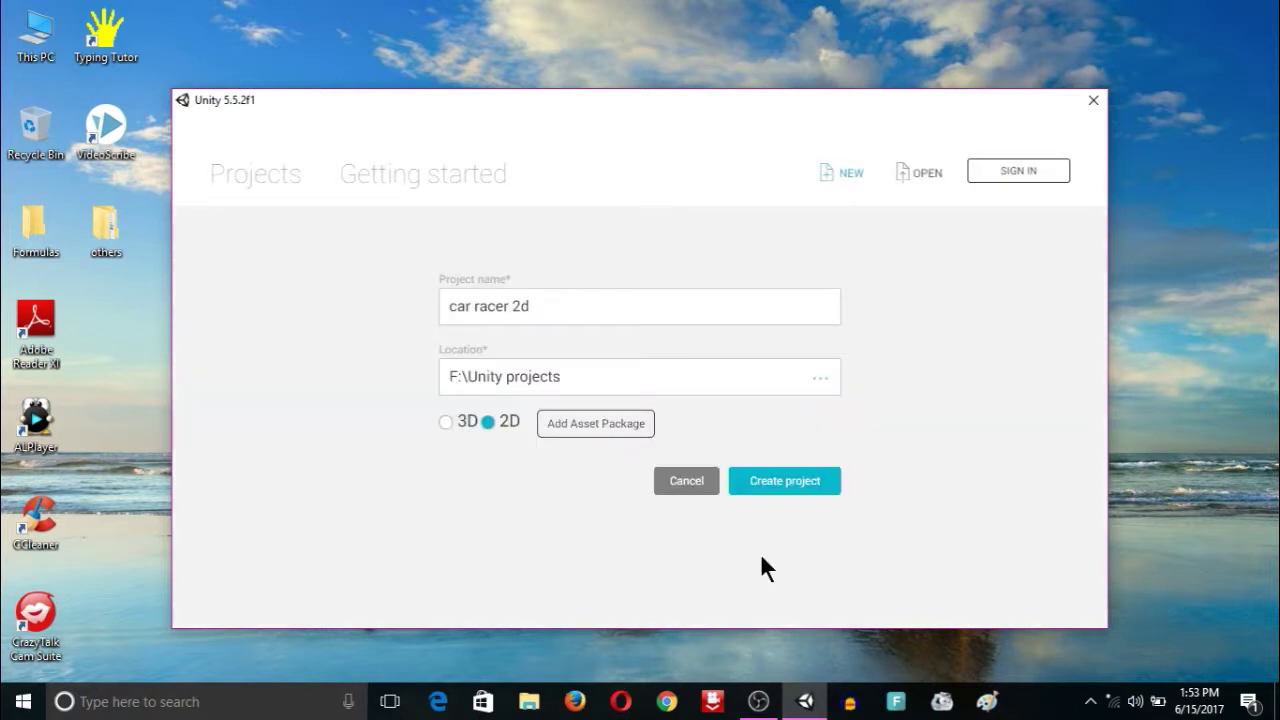
pyautogui.click(773, 482)
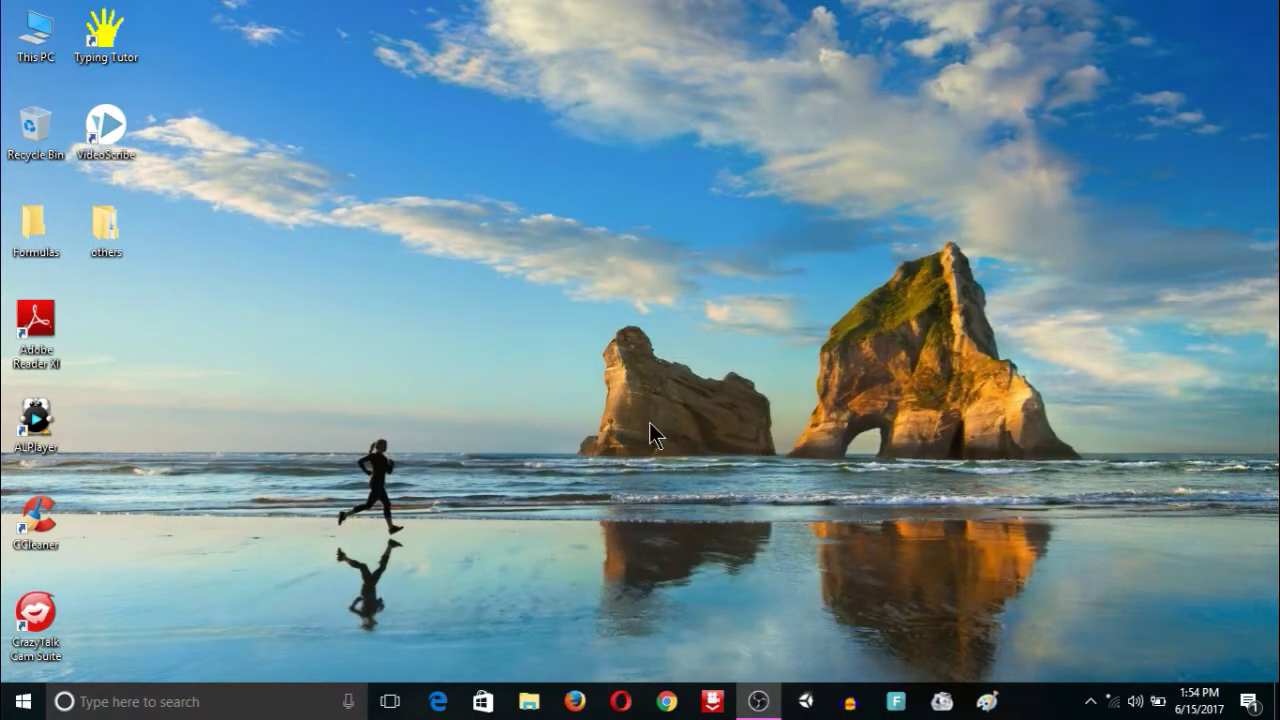
# Refresh the desktop while the Unity editor loads the car racer 2d project
pyautogui.rightClick(693, 371)
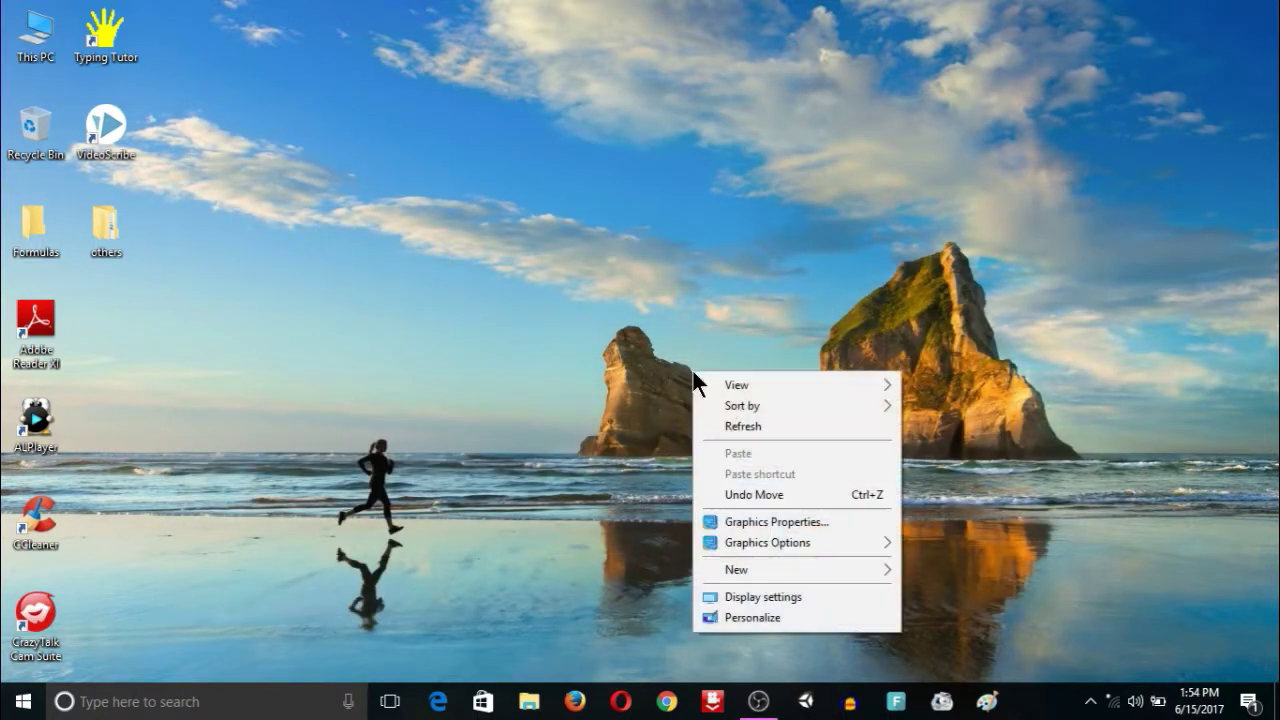
pyautogui.click(736, 419)
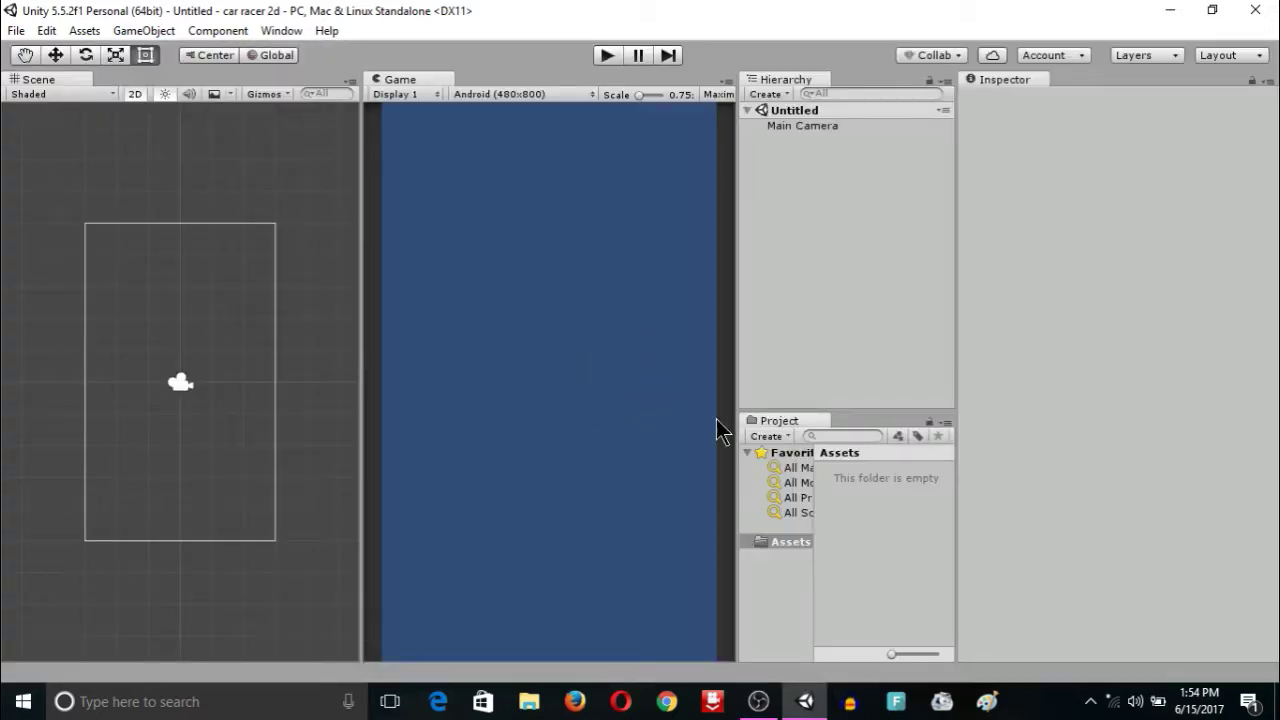
# Set the Game view to Free Aspect and switch the editor to the 2 by 3 layout
pyautogui.click(594, 97)
pyautogui.click(547, 109)
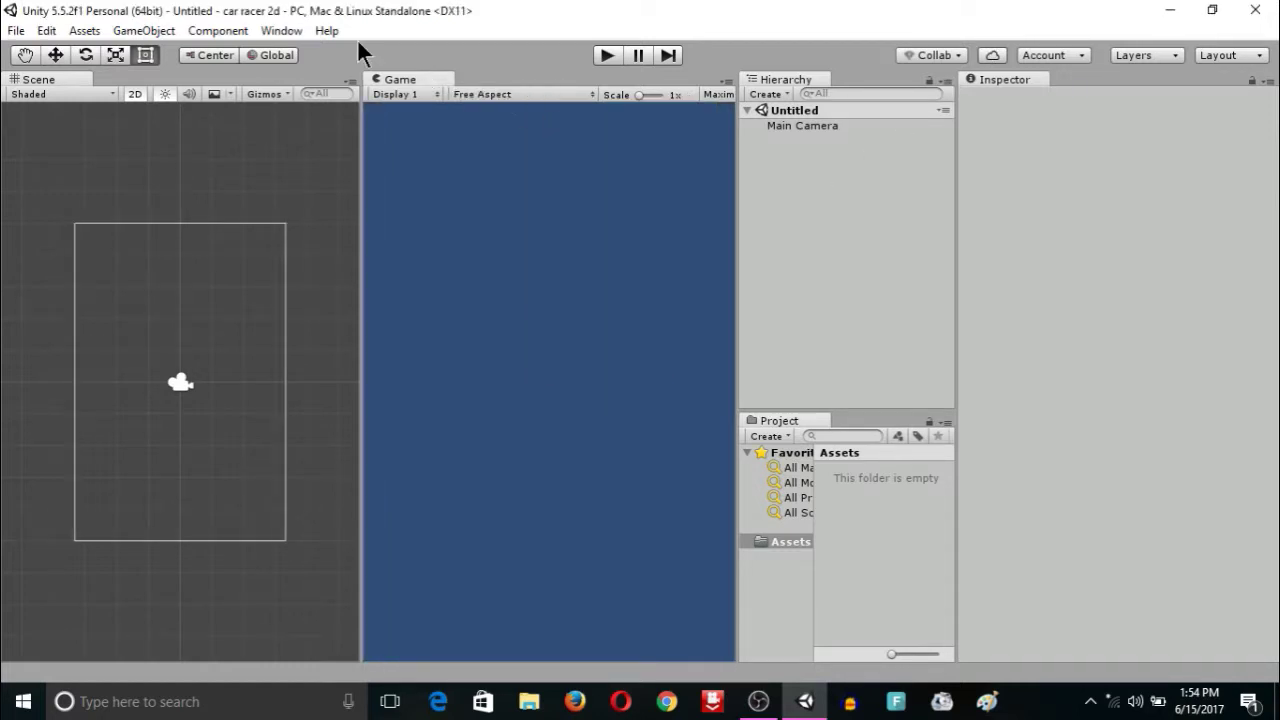
pyautogui.click(1220, 57)
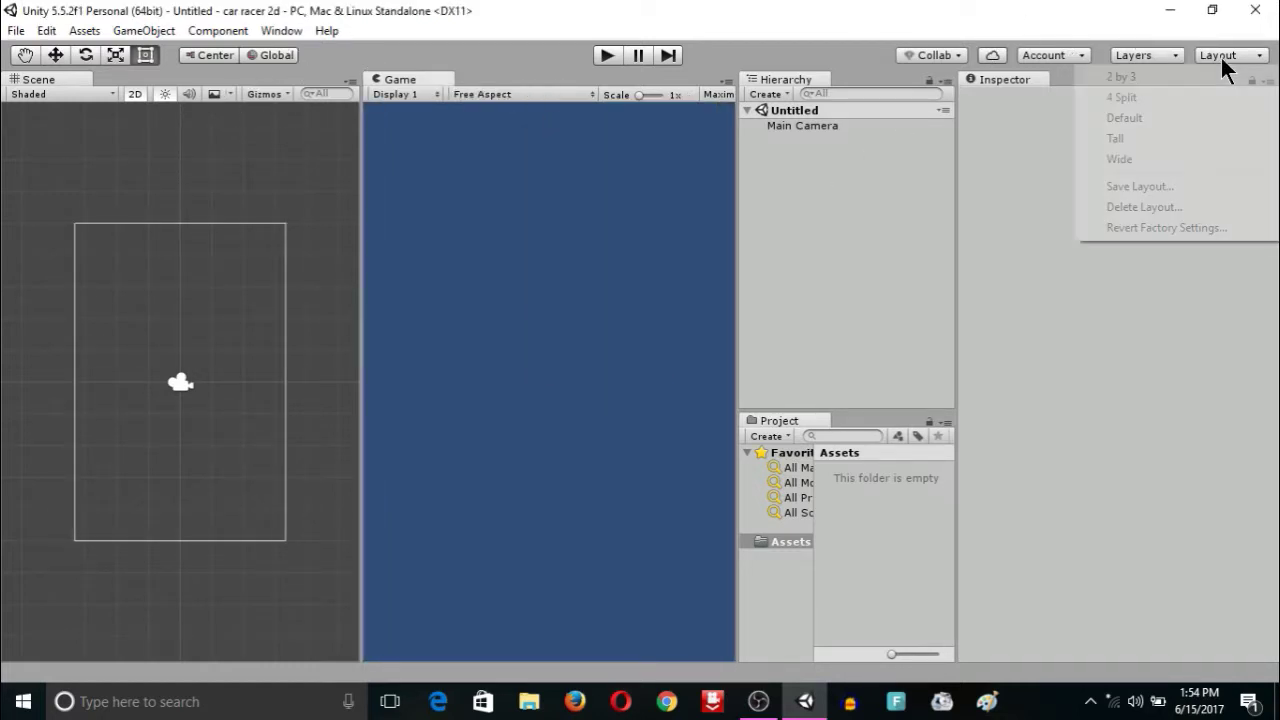
pyautogui.click(1144, 80)
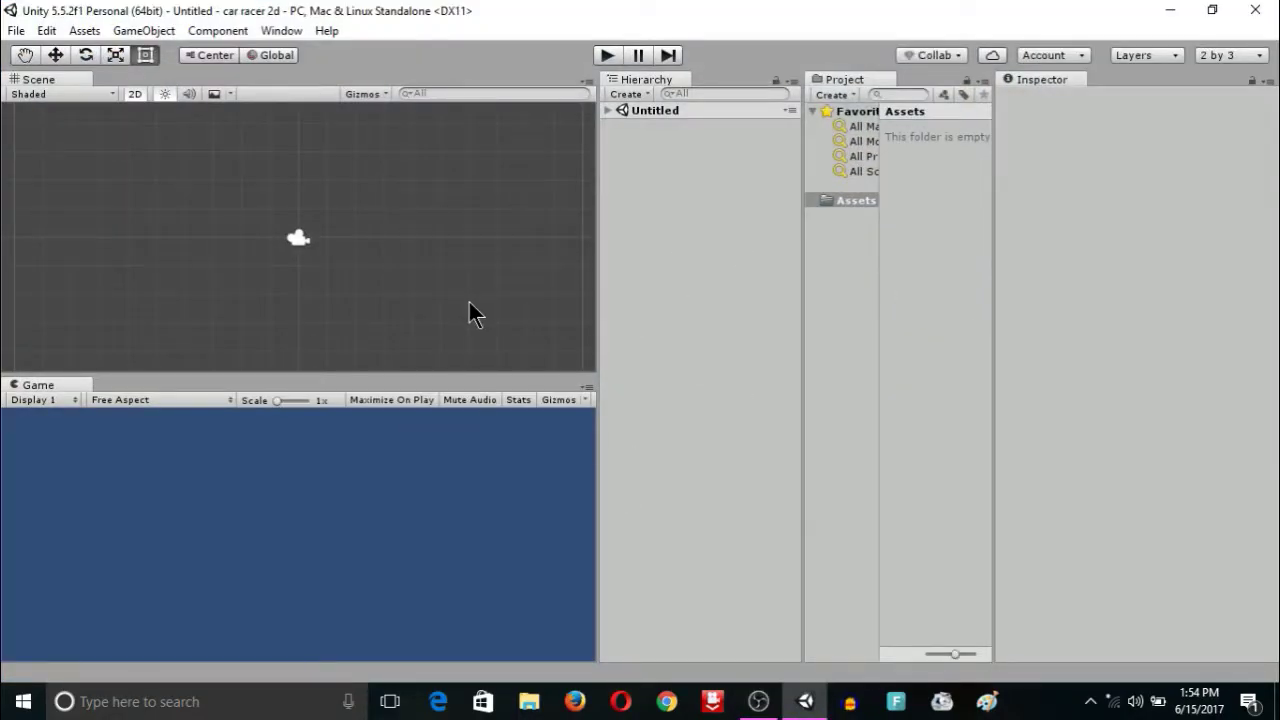
pyautogui.click(1249, 59)
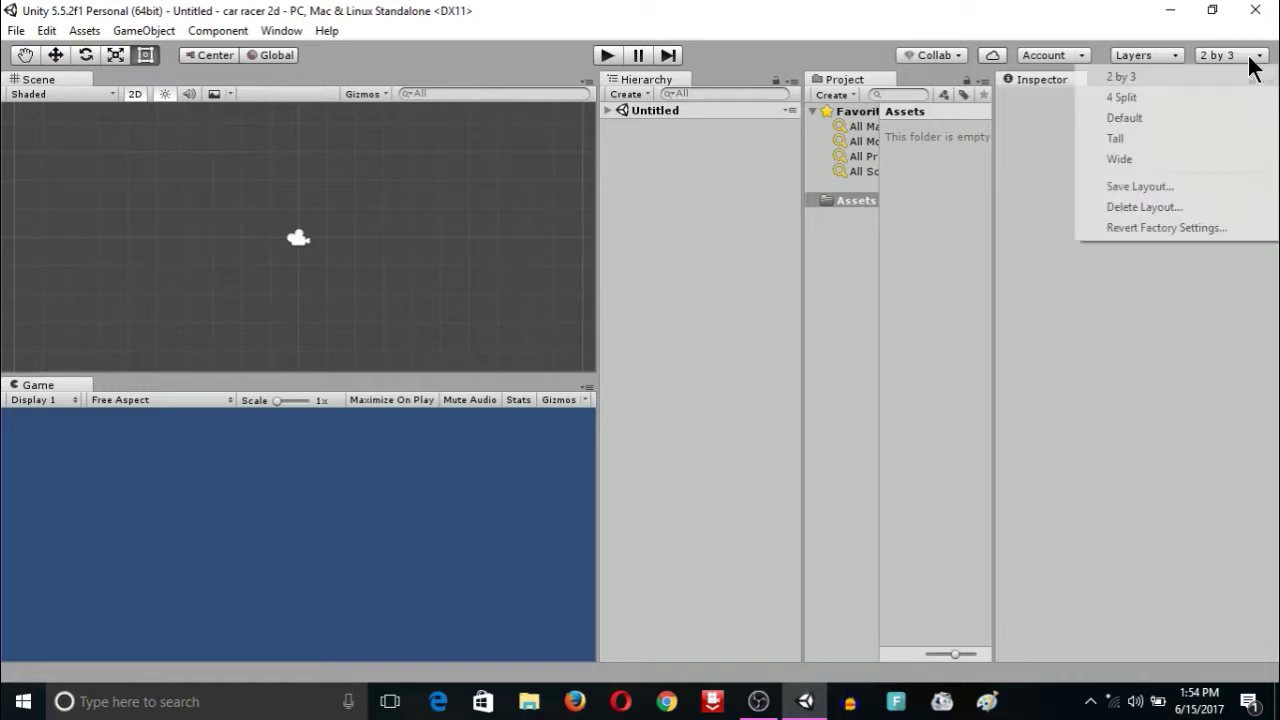
pyautogui.click(1200, 78)
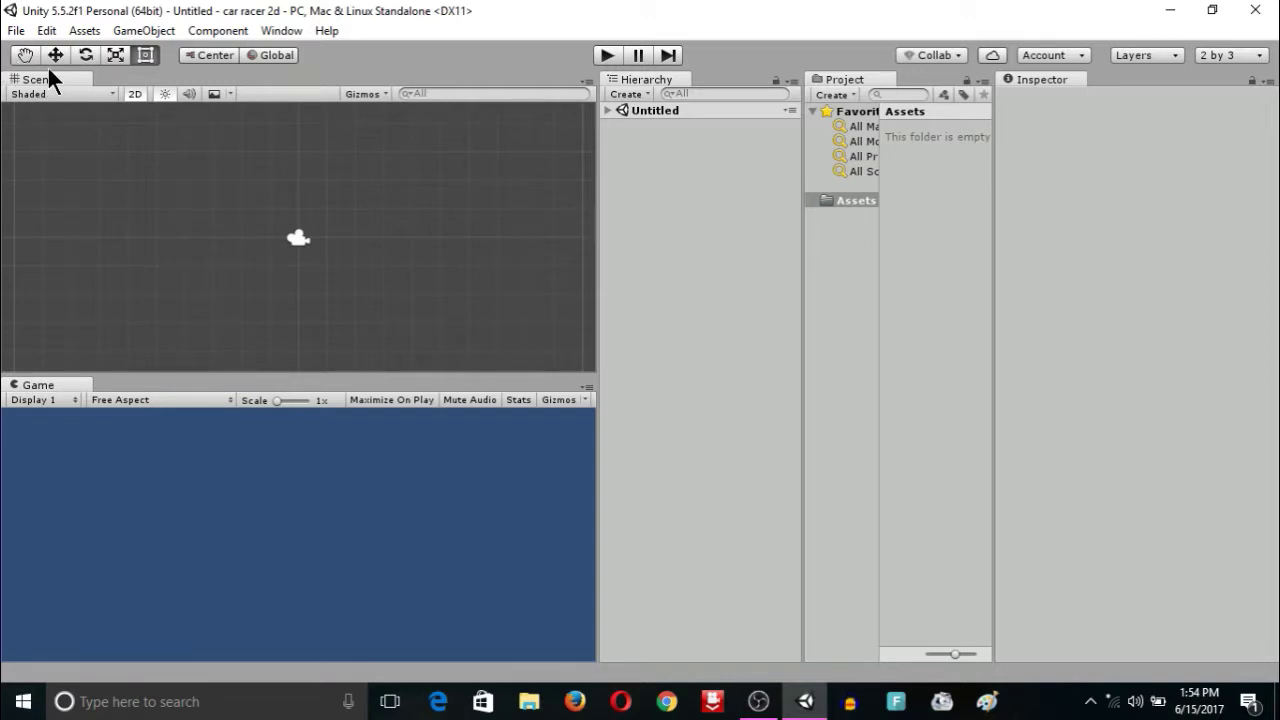
# Redock Scene and Project panels, Project under Hierarchy, and widen the Game and Scene views
pyautogui.moveTo(49, 80)
pyautogui.mouseDown()
pyautogui.moveTo(621, 259)
pyautogui.moveTo(170, 166)
pyautogui.mouseUp()
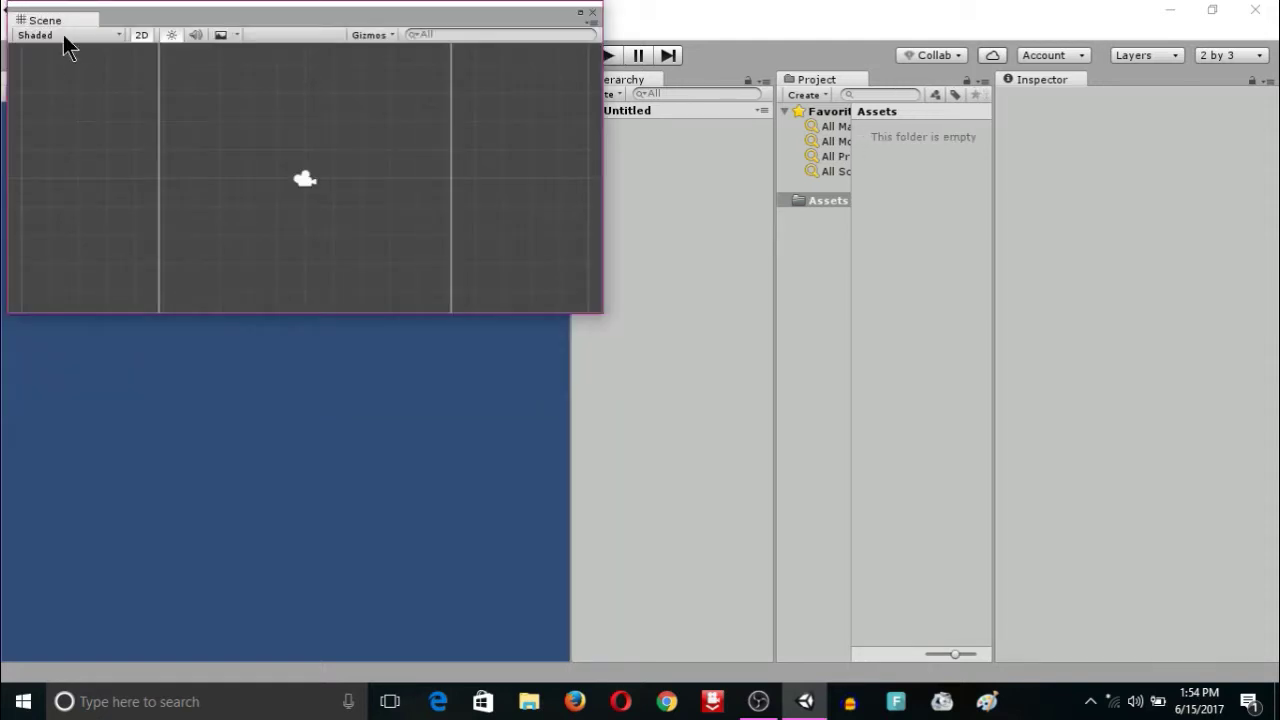
pyautogui.moveTo(57, 16); pyautogui.dragTo(475, 364)
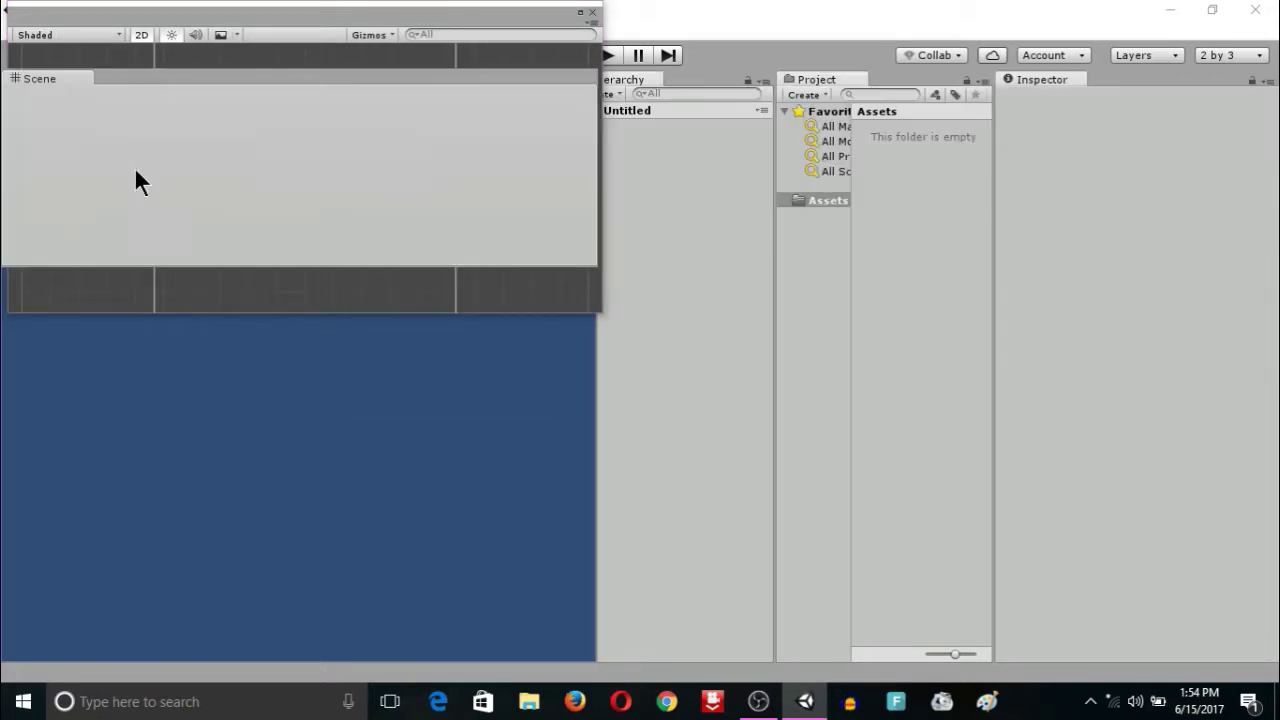
pyautogui.moveTo(475, 364); pyautogui.dragTo(767, 487)
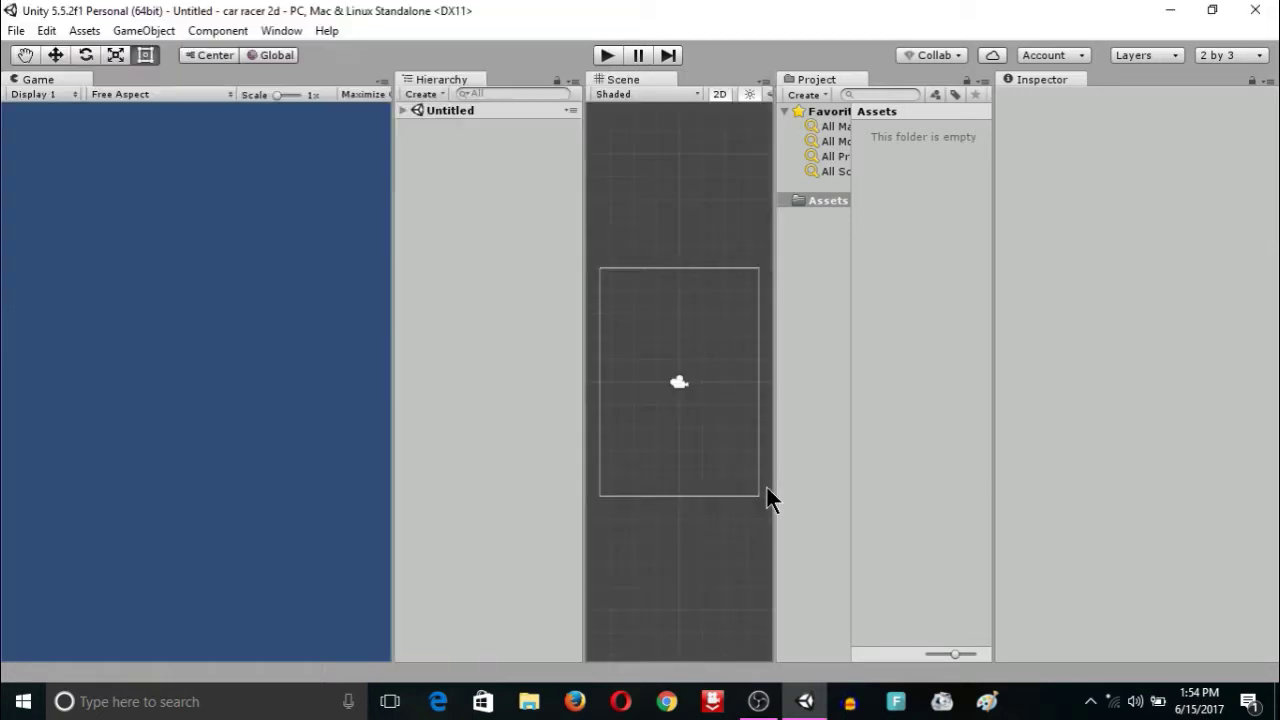
pyautogui.moveTo(619, 78)
pyautogui.mouseDown()
pyautogui.moveTo(27, 183)
pyautogui.moveTo(26, 172)
pyautogui.mouseUp()
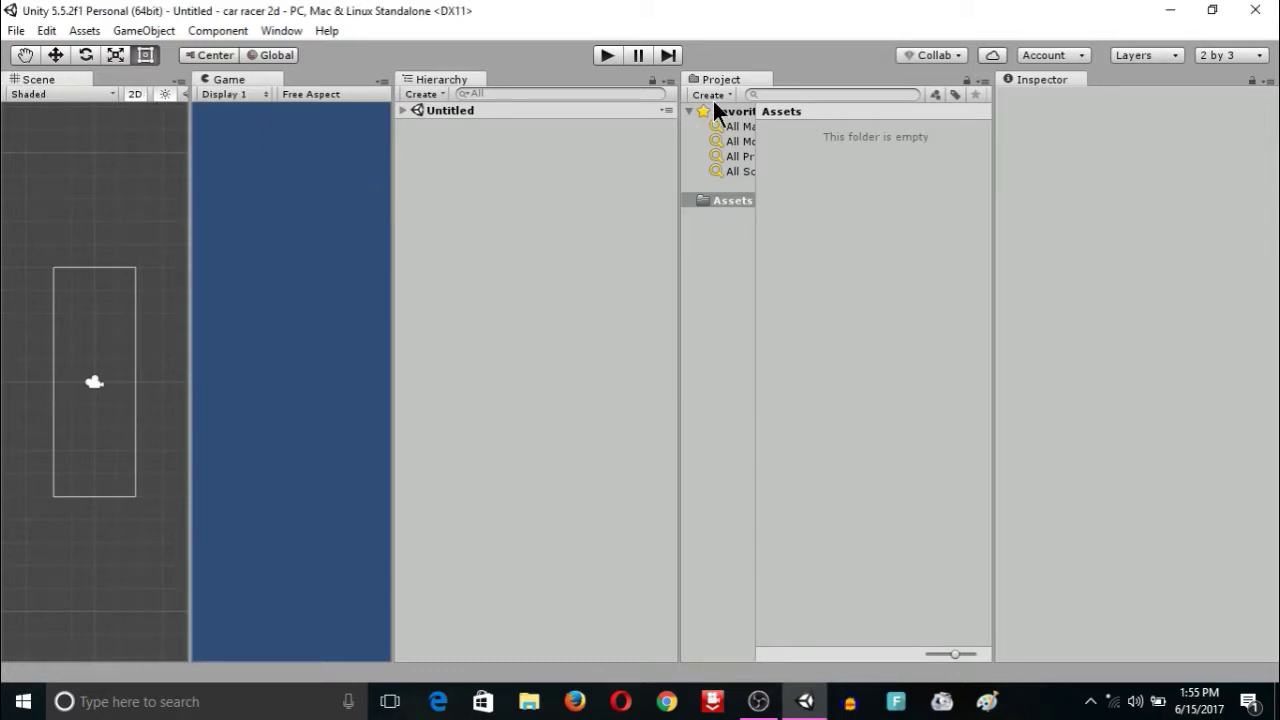
pyautogui.moveTo(722, 88); pyautogui.dragTo(506, 520)
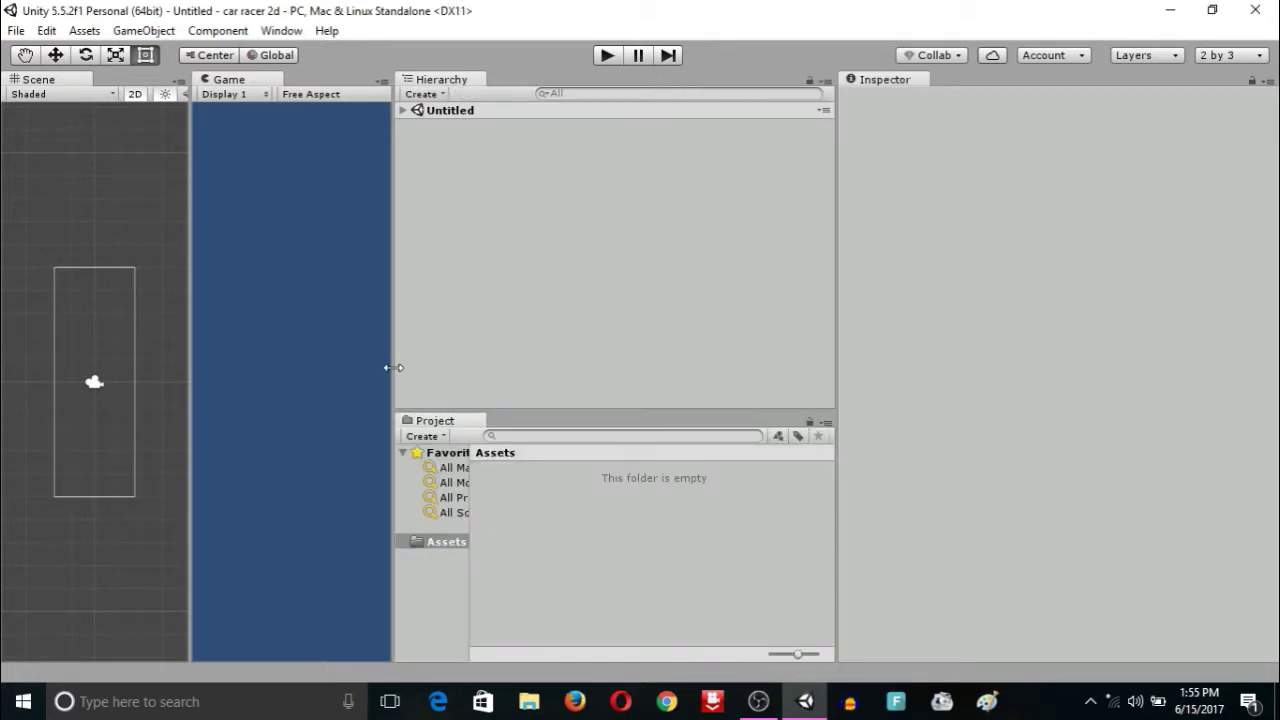
pyautogui.moveTo(393, 367); pyautogui.dragTo(666, 355)
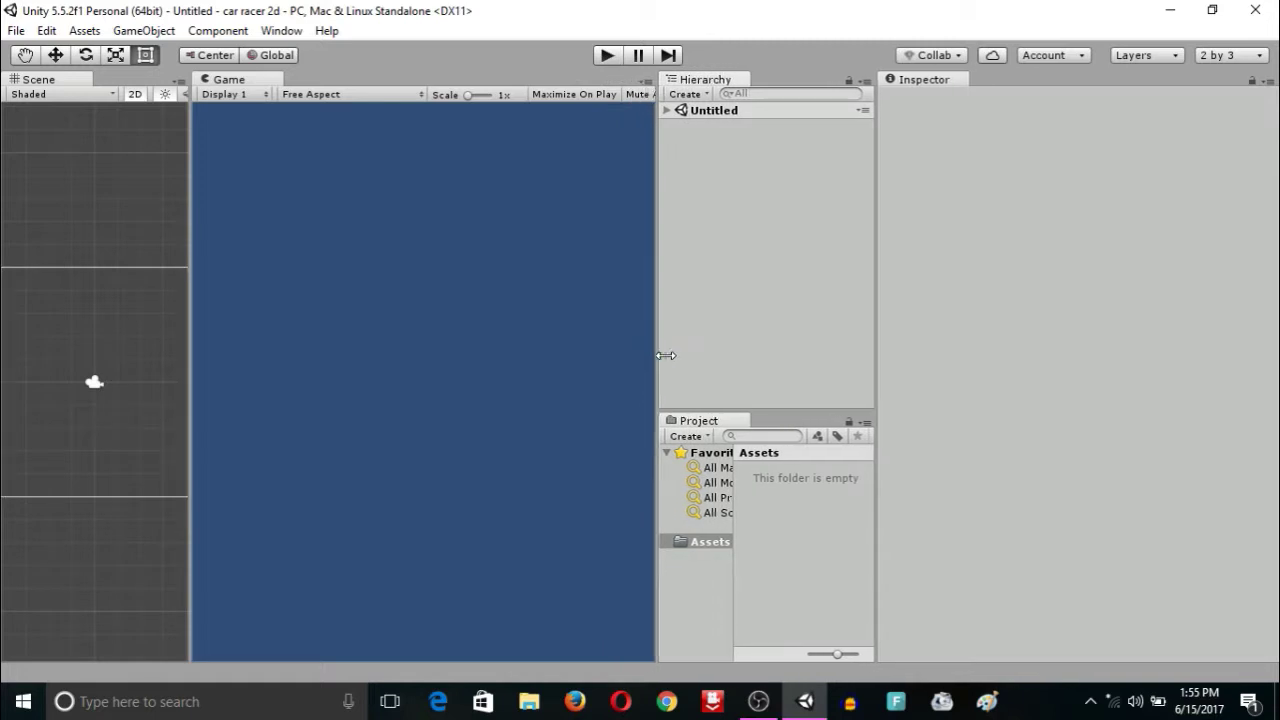
pyautogui.moveTo(666, 355); pyautogui.dragTo(741, 369)
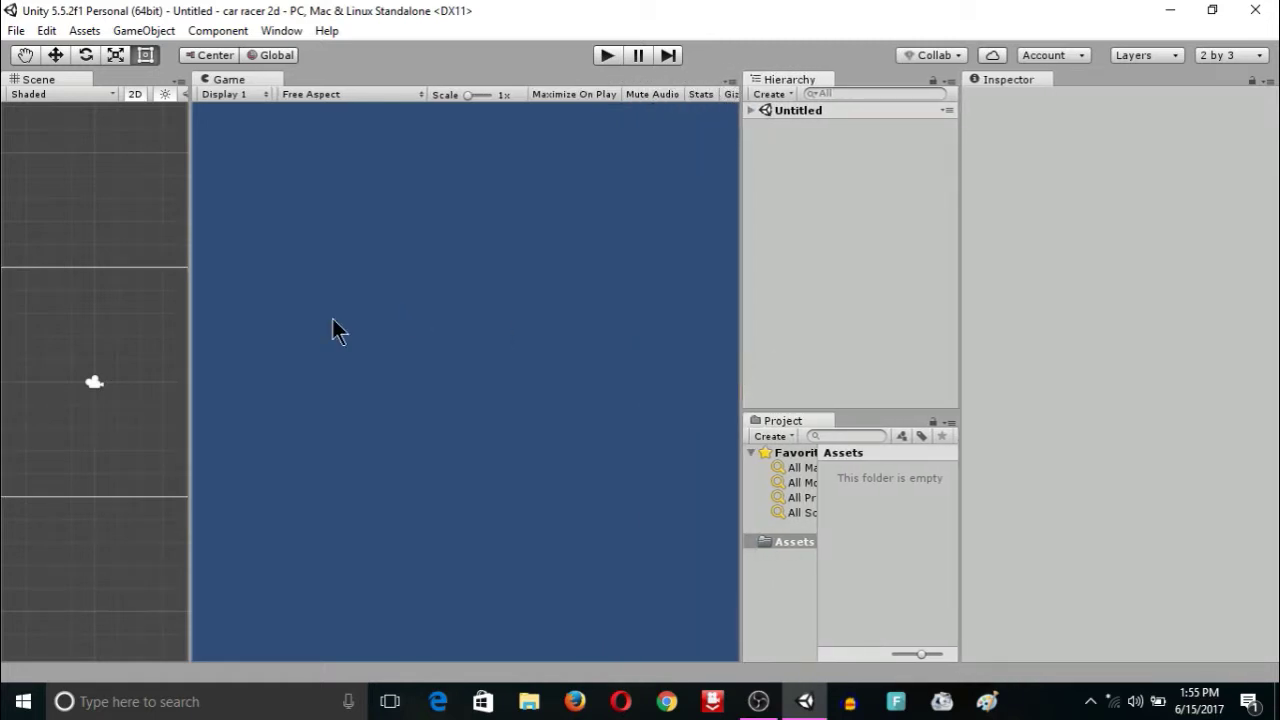
pyautogui.moveTo(189, 368)
pyautogui.mouseDown()
pyautogui.moveTo(403, 389)
pyautogui.moveTo(381, 391)
pyautogui.mouseUp()
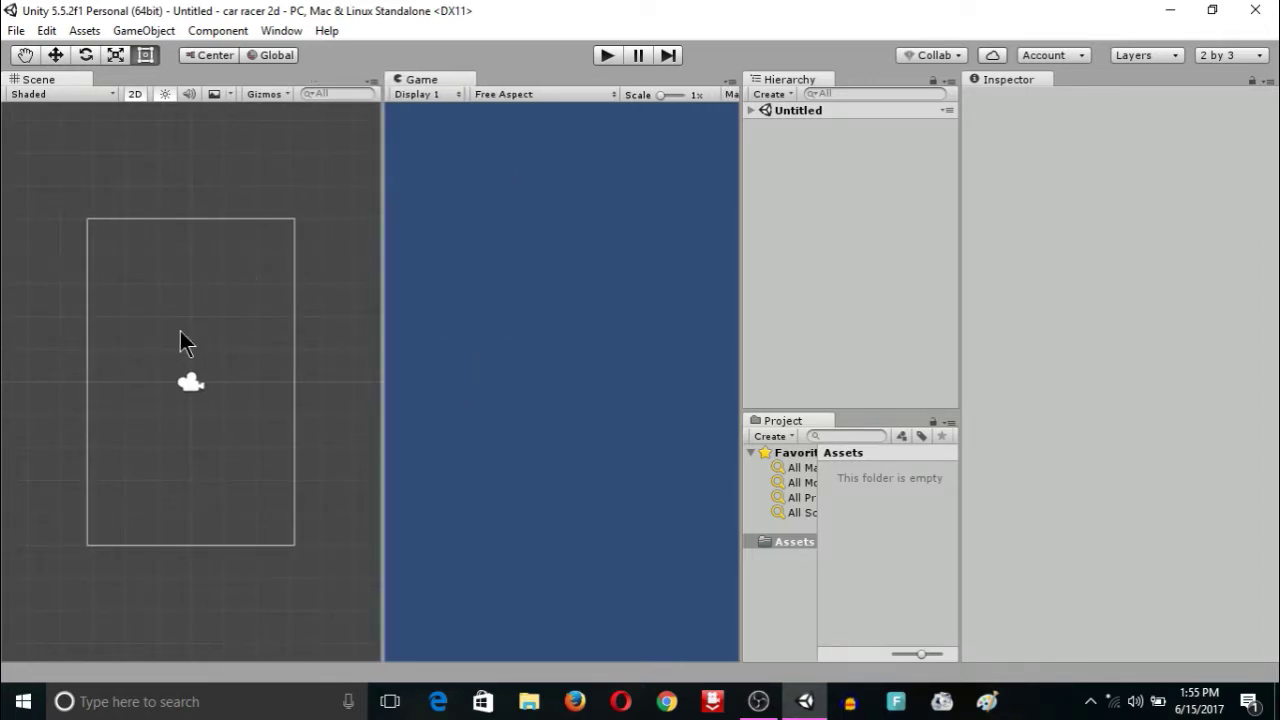
# Add a Game view resolution preset labelled Android at 480 x 800 and select it
pyautogui.click(557, 98)
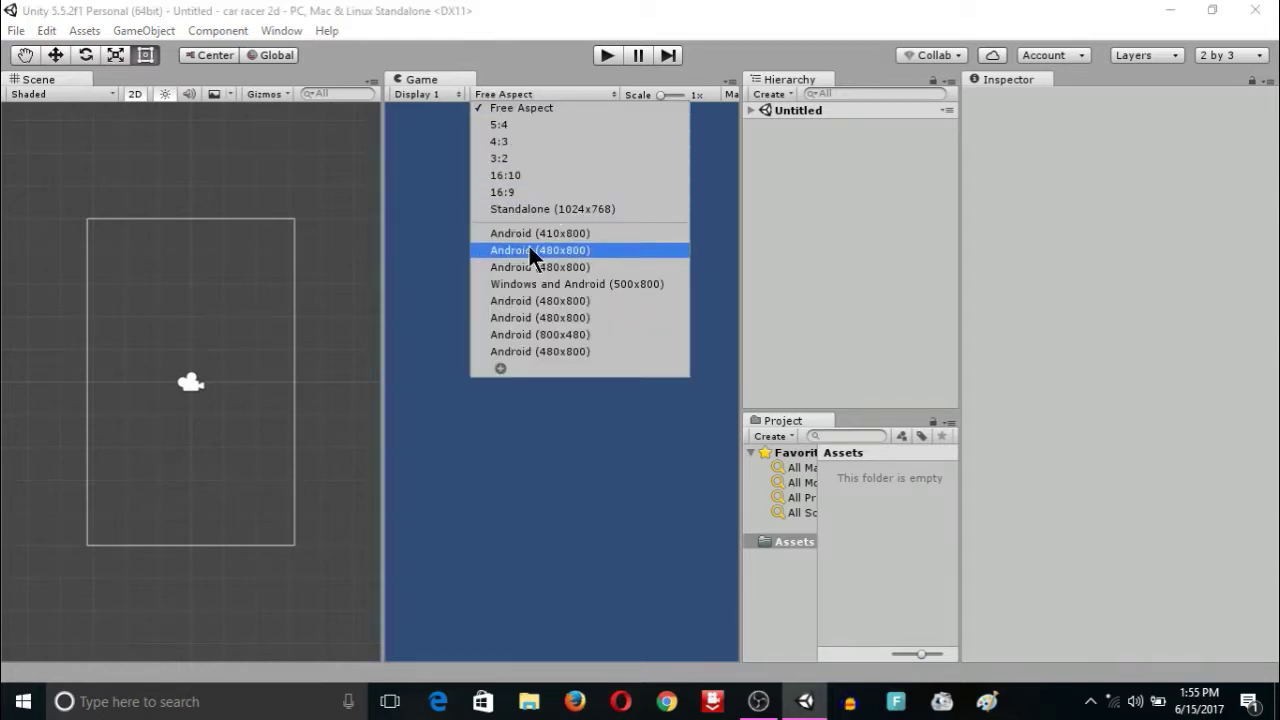
pyautogui.click(500, 368)
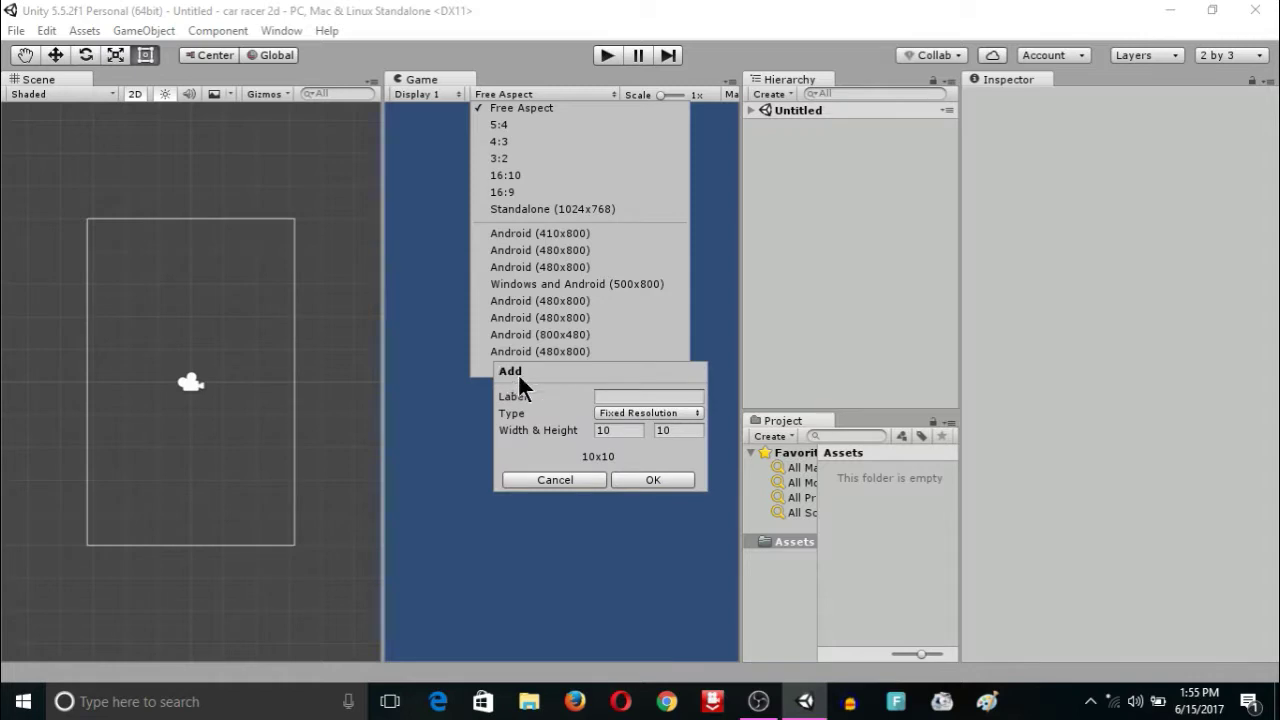
pyautogui.click(621, 398)
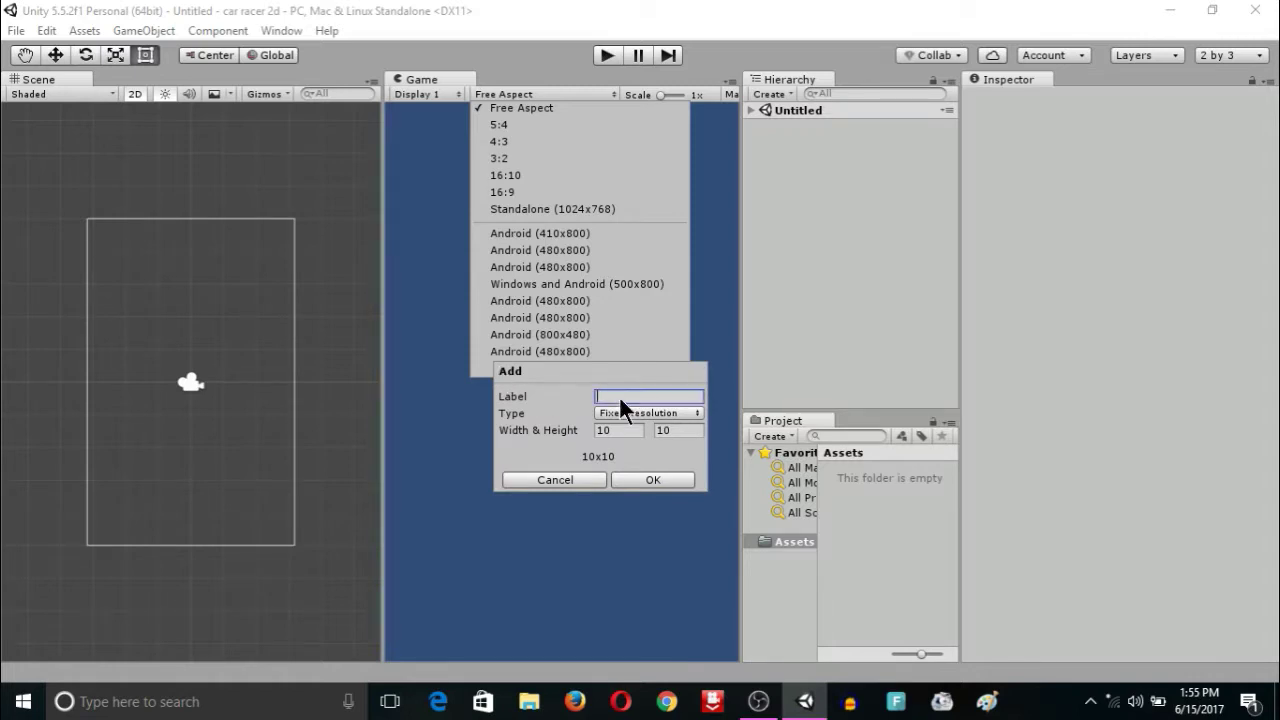
pyautogui.write('An')
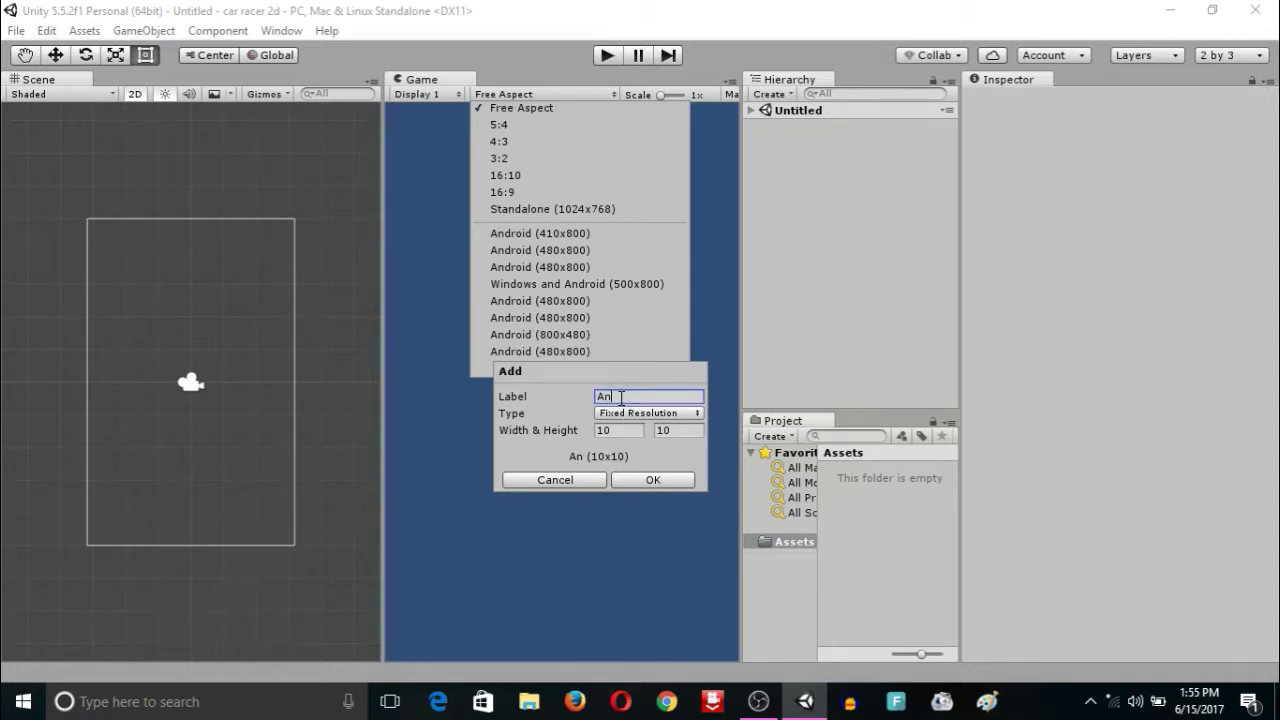
pyautogui.write('droid')
pyautogui.click(634, 430)
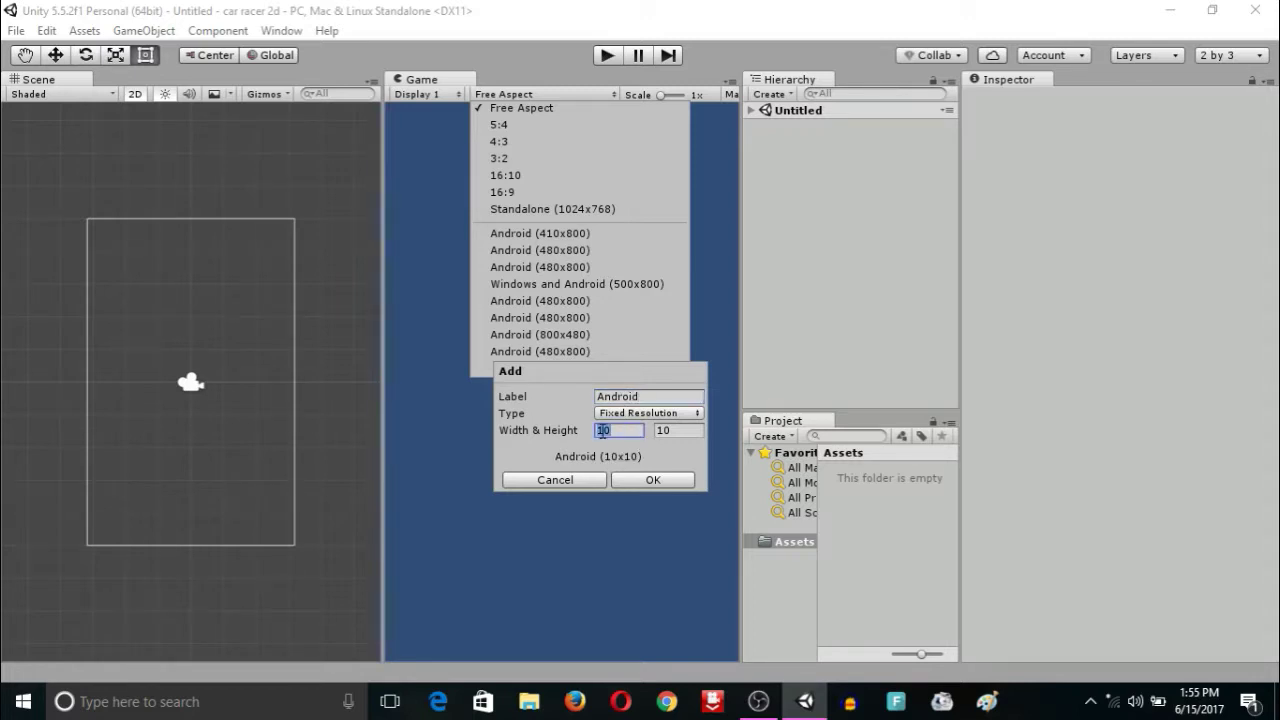
pyautogui.write('48')
pyautogui.write('0')
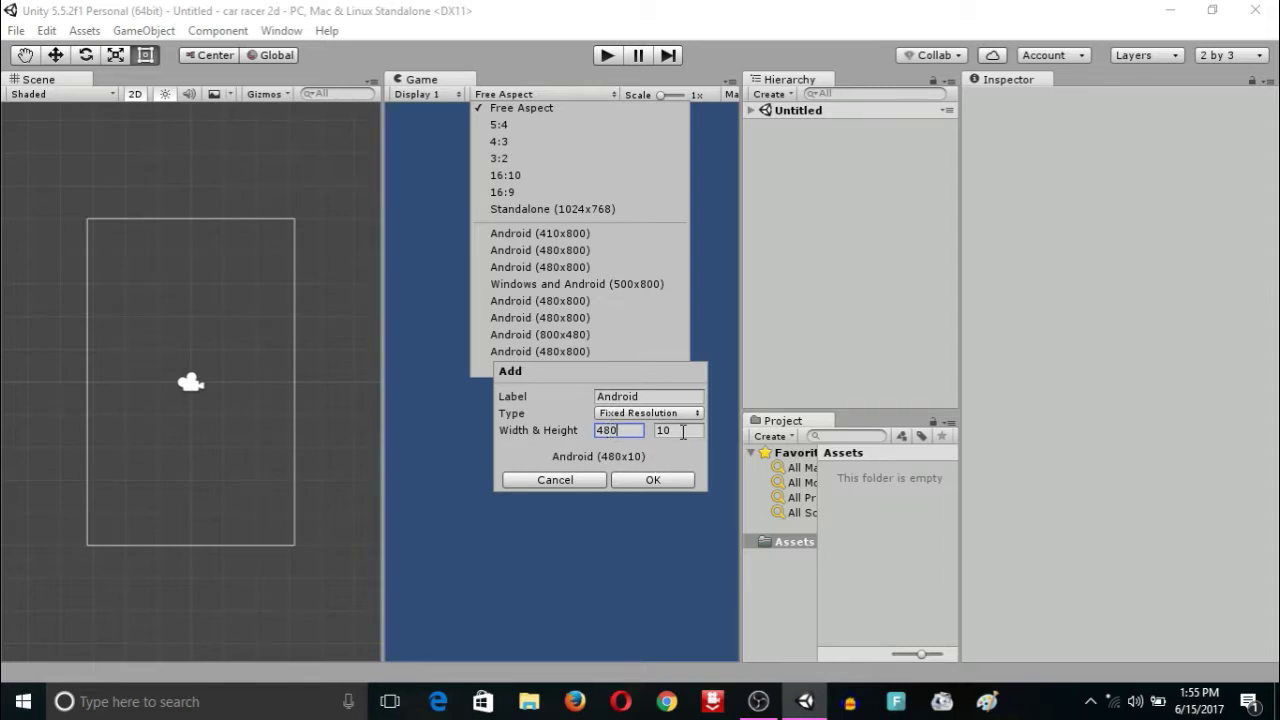
pyautogui.click(683, 432)
pyautogui.write('80')
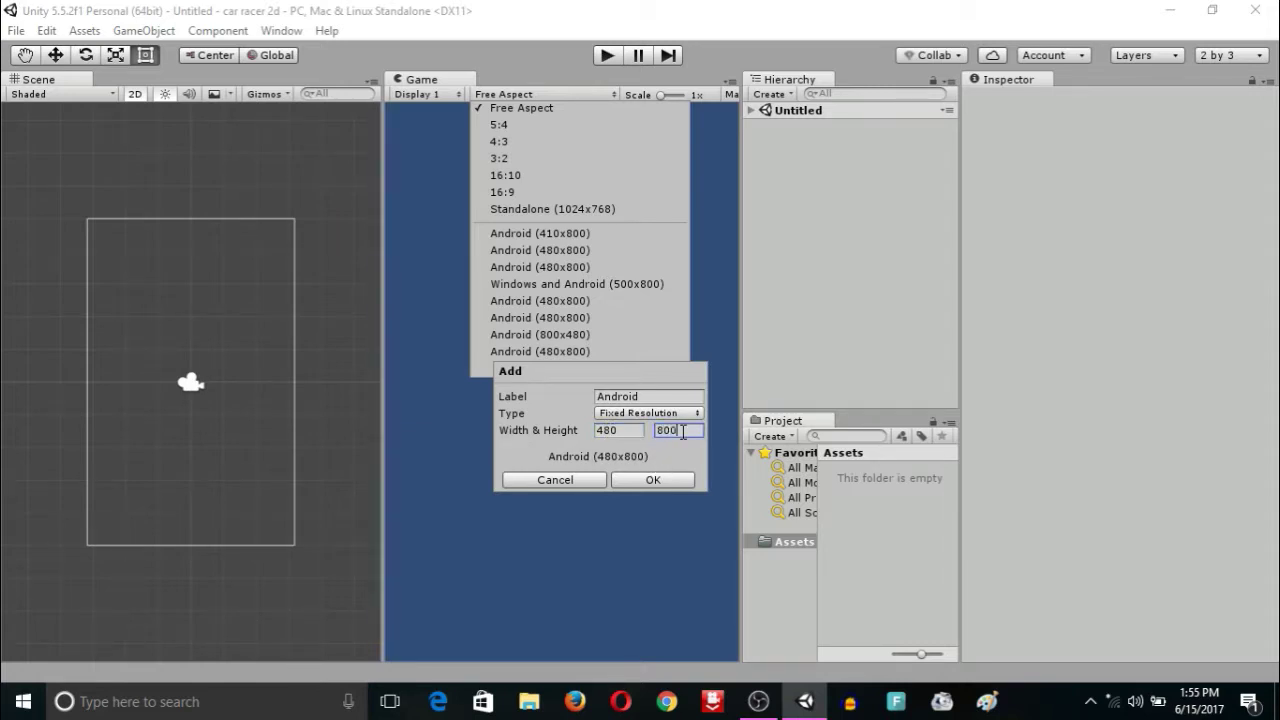
pyautogui.write('0')
pyautogui.click(645, 480)
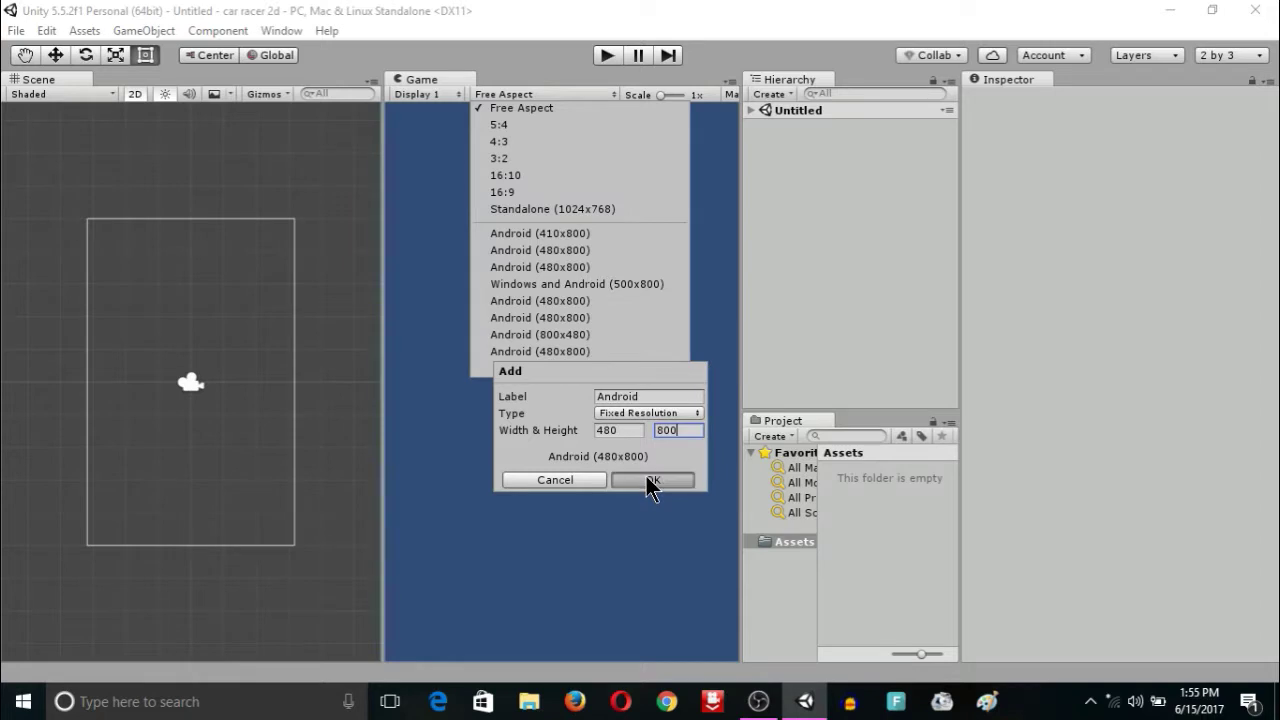
pyautogui.click(608, 520)
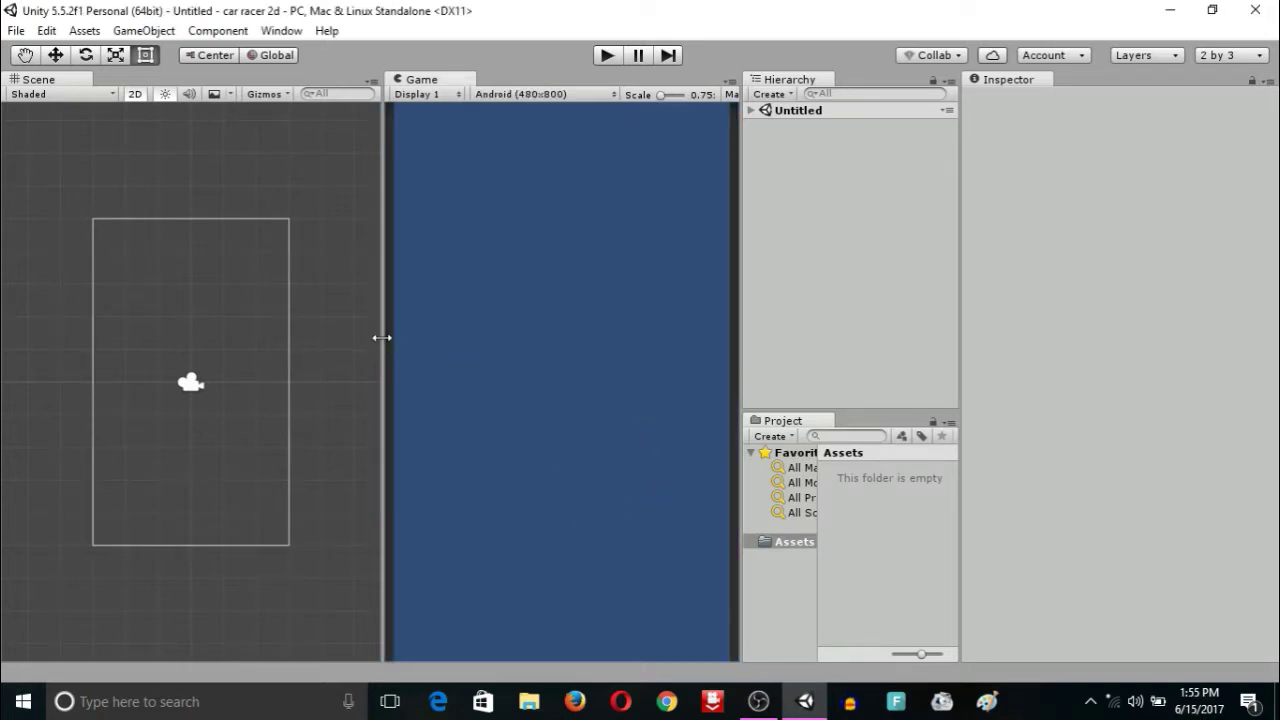
# Widen the Game view slightly and zoom the Scene view onto the camera frame
pyautogui.moveTo(387, 340); pyautogui.dragTo(372, 340)
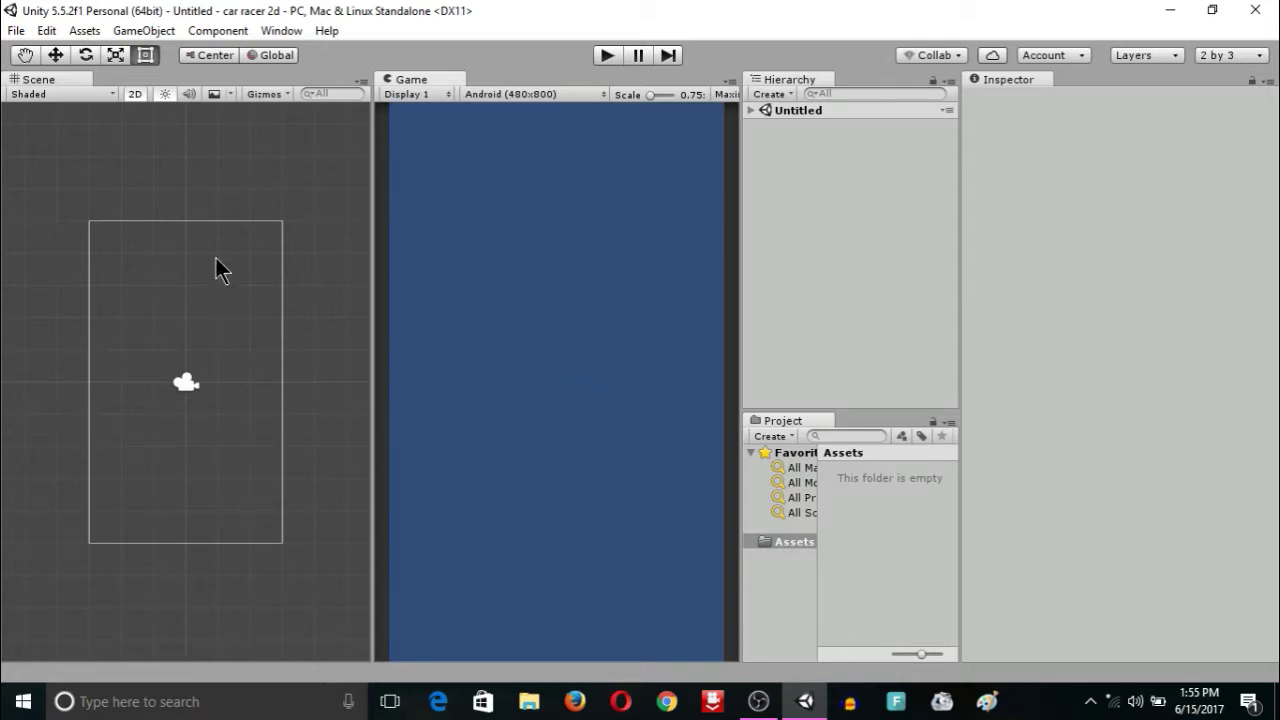
pyautogui.keyDown('alt'); pyautogui.moveTo(216, 258); pyautogui.dragTo(270, 716, button='right'); pyautogui.keyUp('alt')
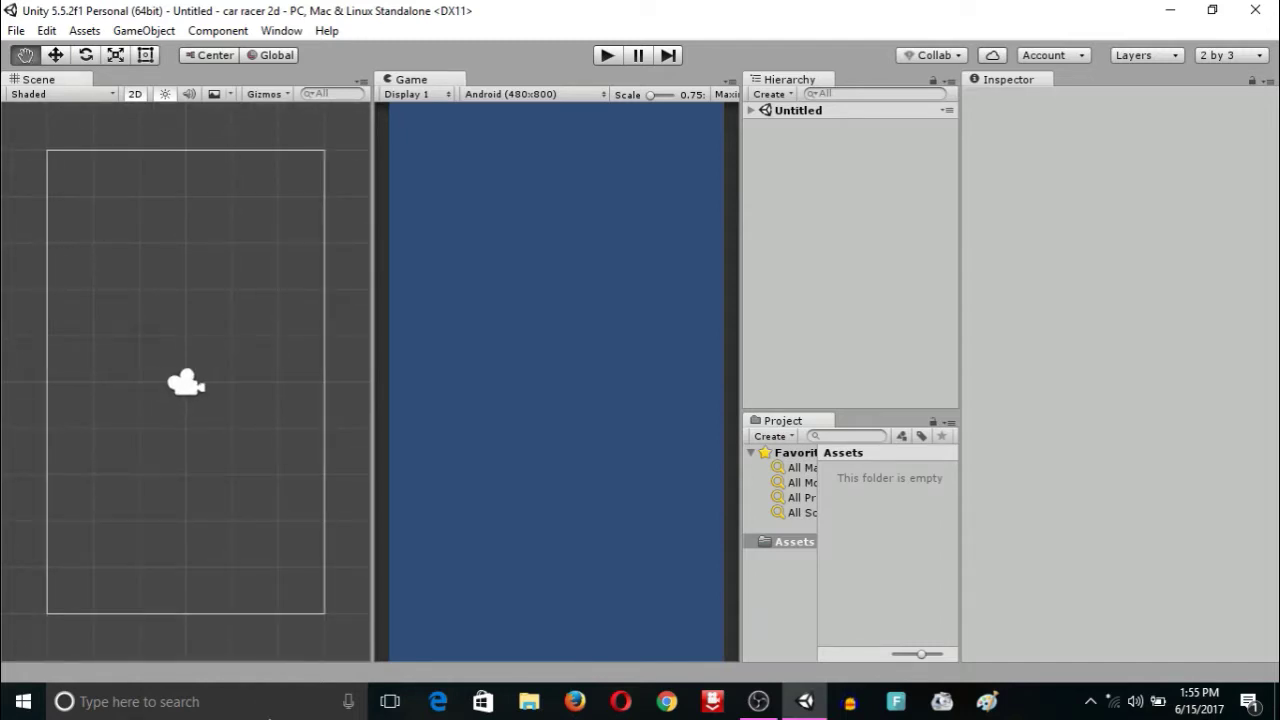
pyautogui.moveTo(240, 363)
pyautogui.keyDown('alt'); pyautogui.mouseDown(button='right')
pyautogui.moveTo(255, 610)
pyautogui.moveTo(244, 531)
pyautogui.mouseUp(button='right'); pyautogui.keyUp('alt')
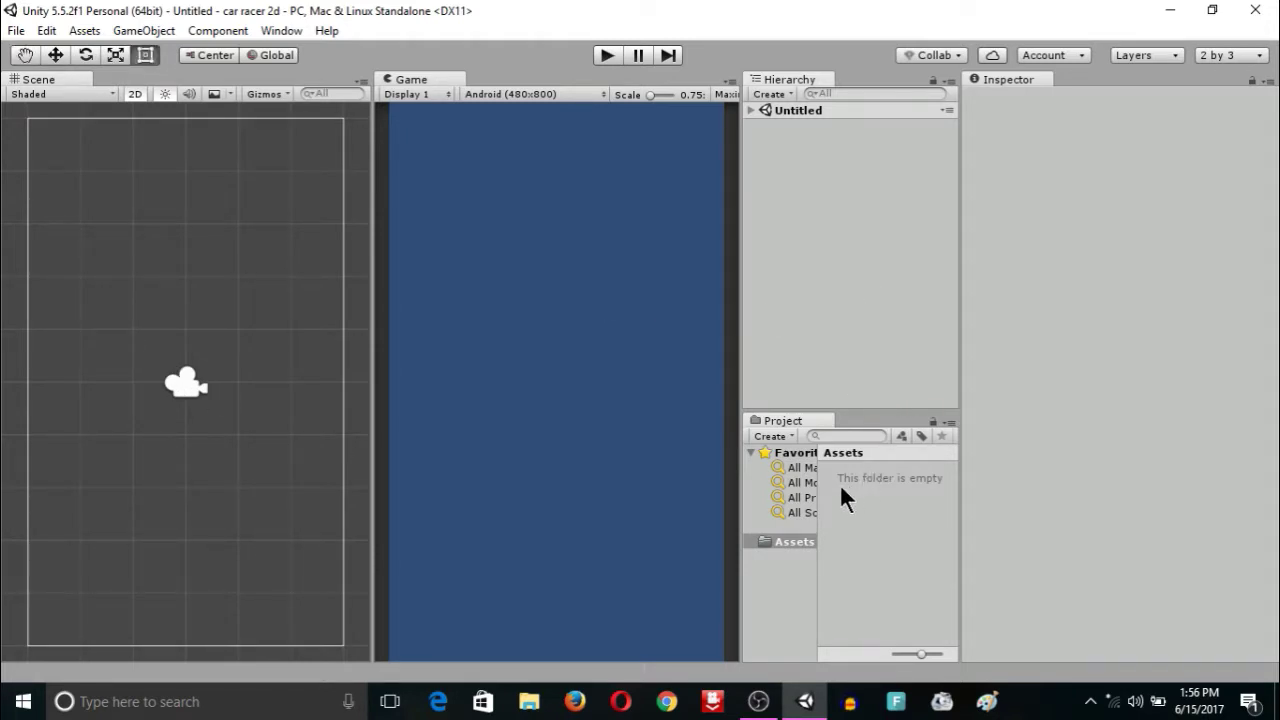
# Create Scripts and Scenes folders inside Assets
pyautogui.click(765, 545)
pyautogui.rightClick(867, 497)
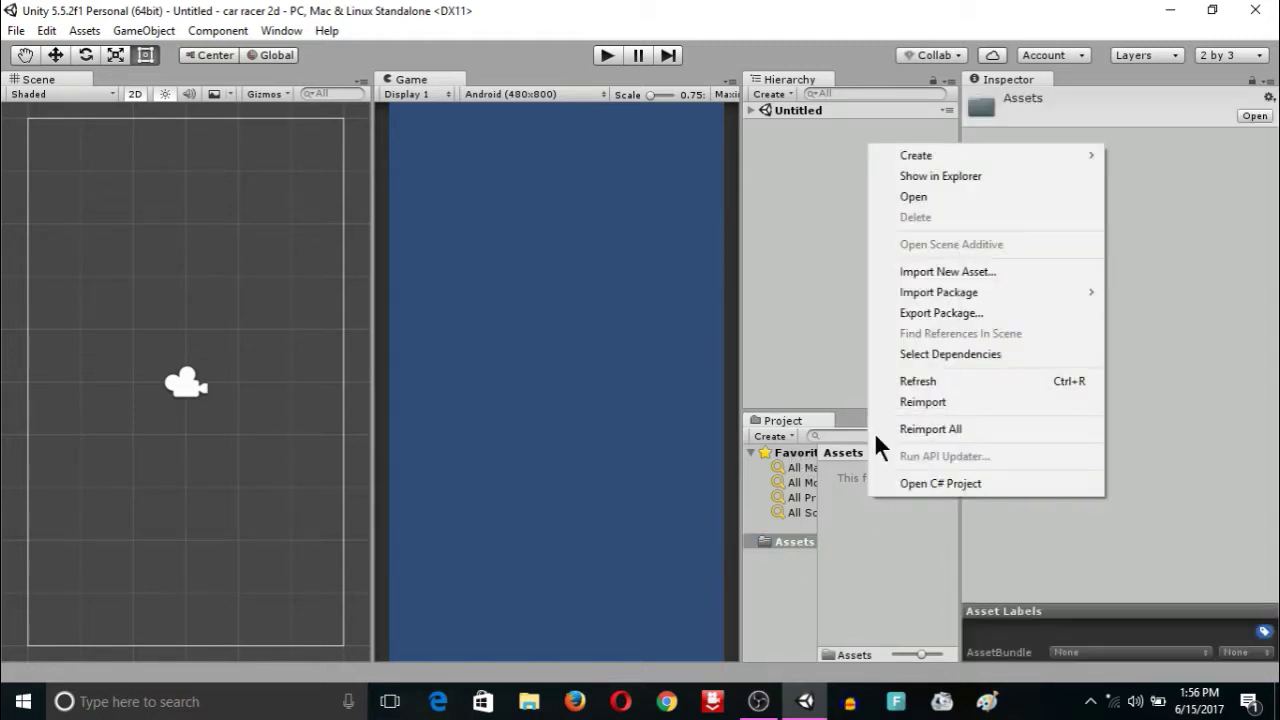
pyautogui.moveTo(953, 158)
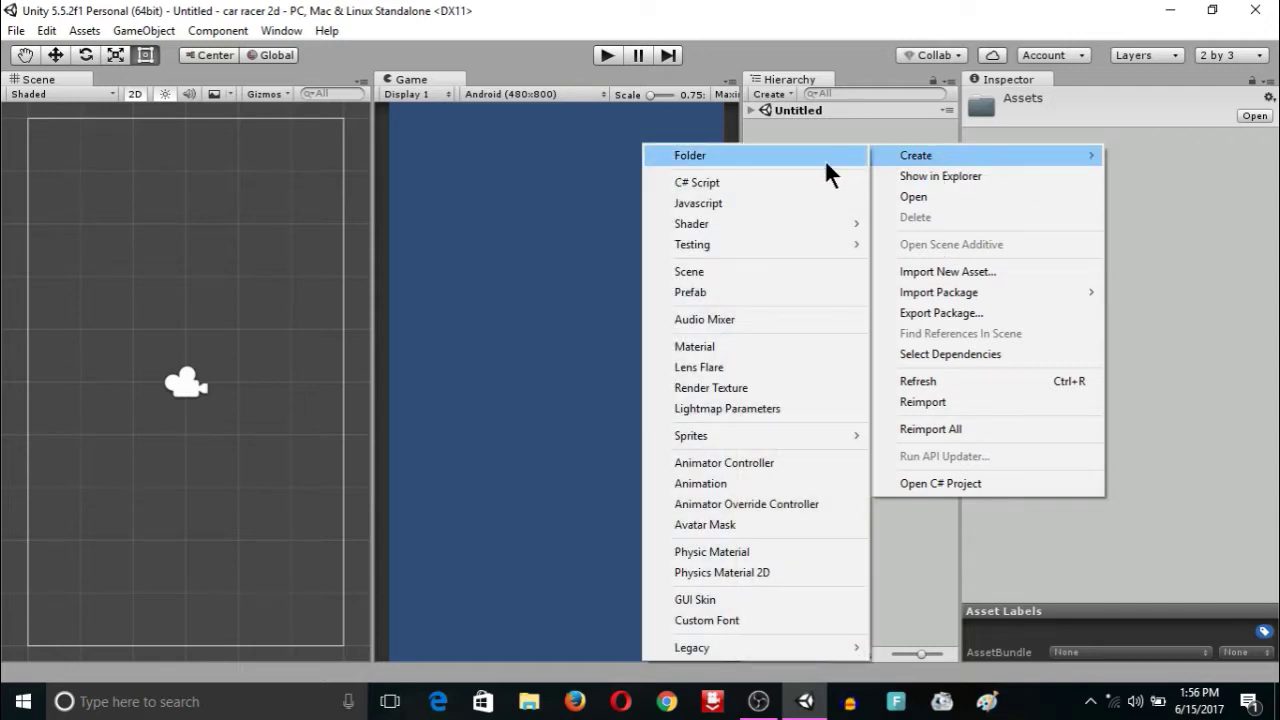
pyautogui.click(824, 158)
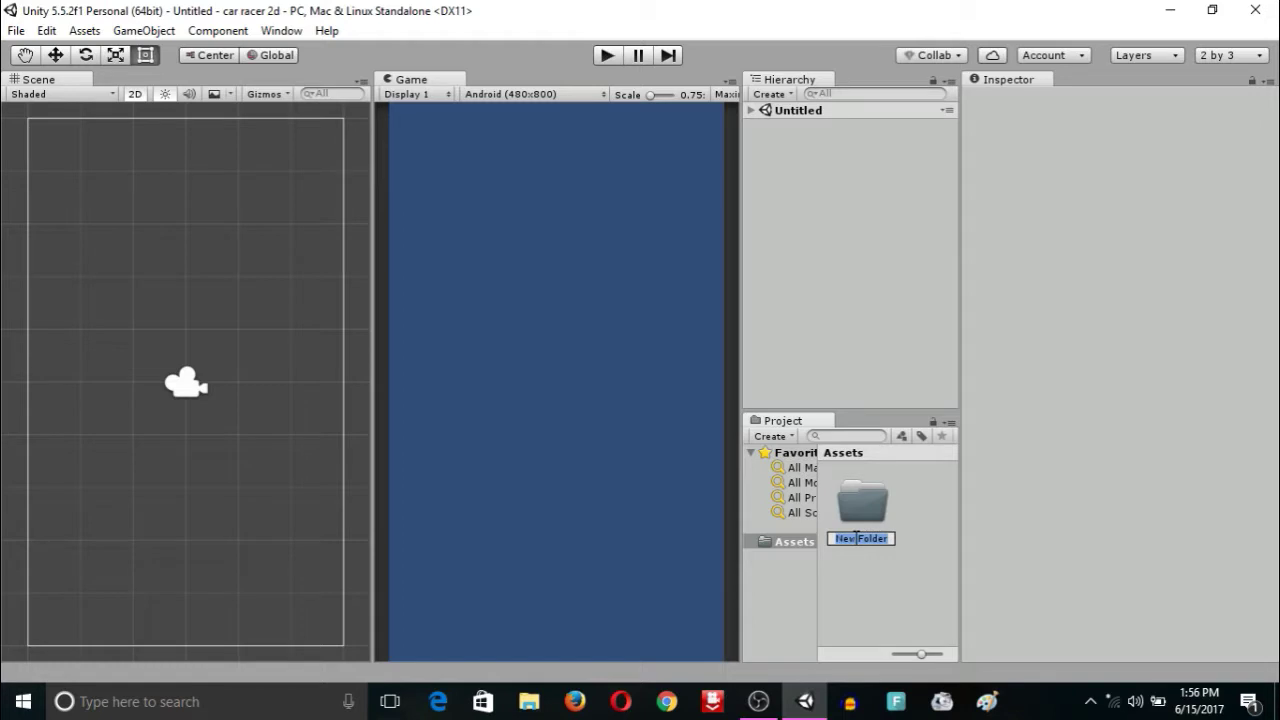
pyautogui.write('Sc')
pyautogui.write('ripts')
pyautogui.press('Return')
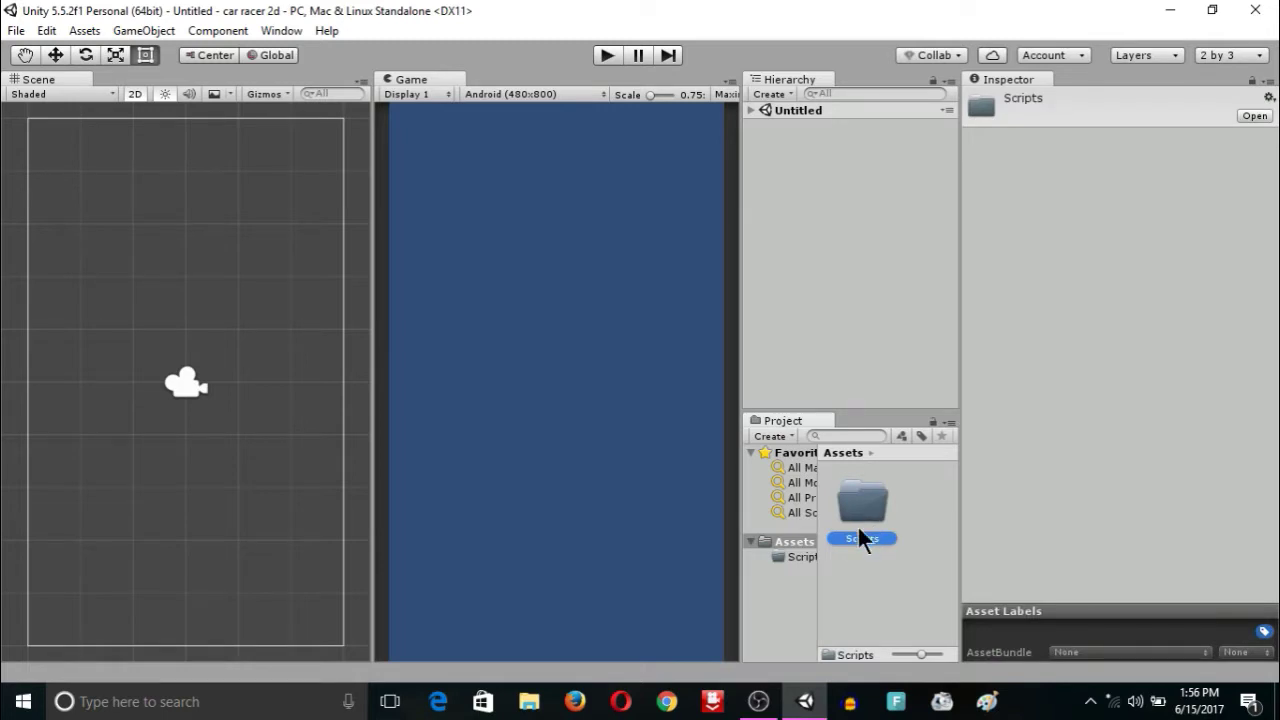
pyautogui.rightClick(786, 543)
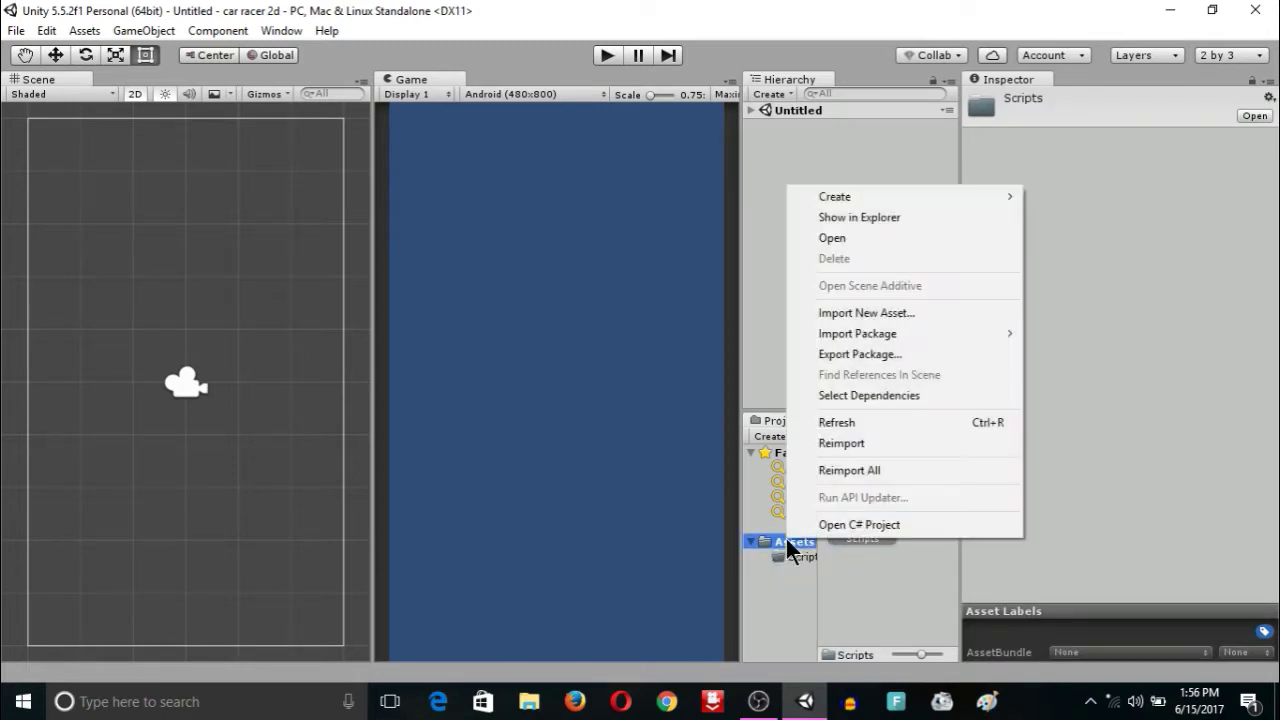
pyautogui.moveTo(873, 197)
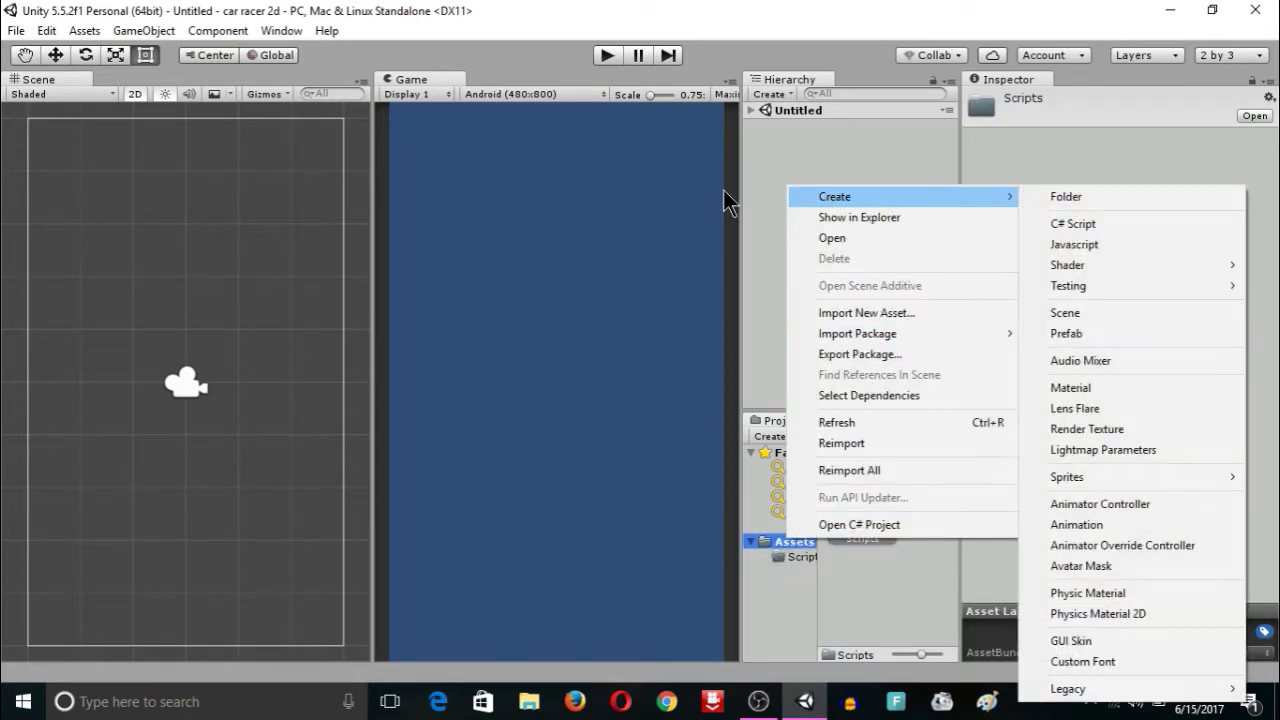
pyautogui.click(1050, 204)
pyautogui.write('Sc')
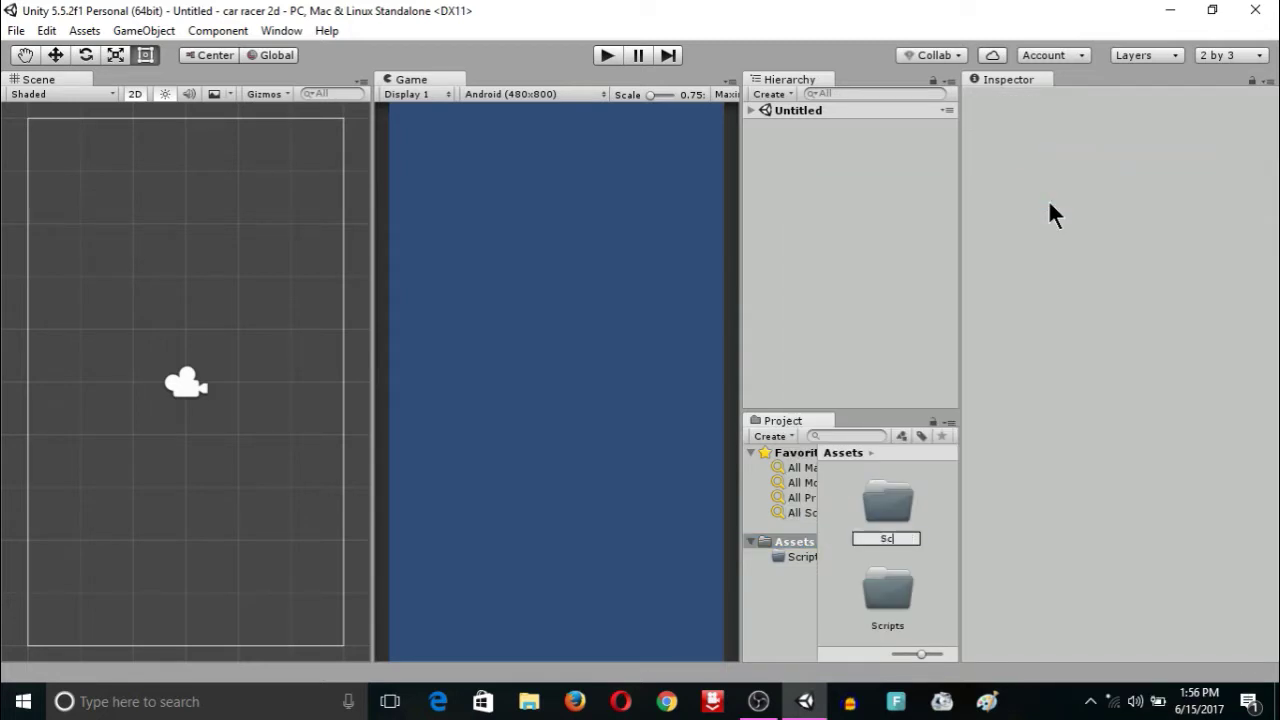
pyautogui.write('ene')
pyautogui.write('s')
pyautogui.press('Return')
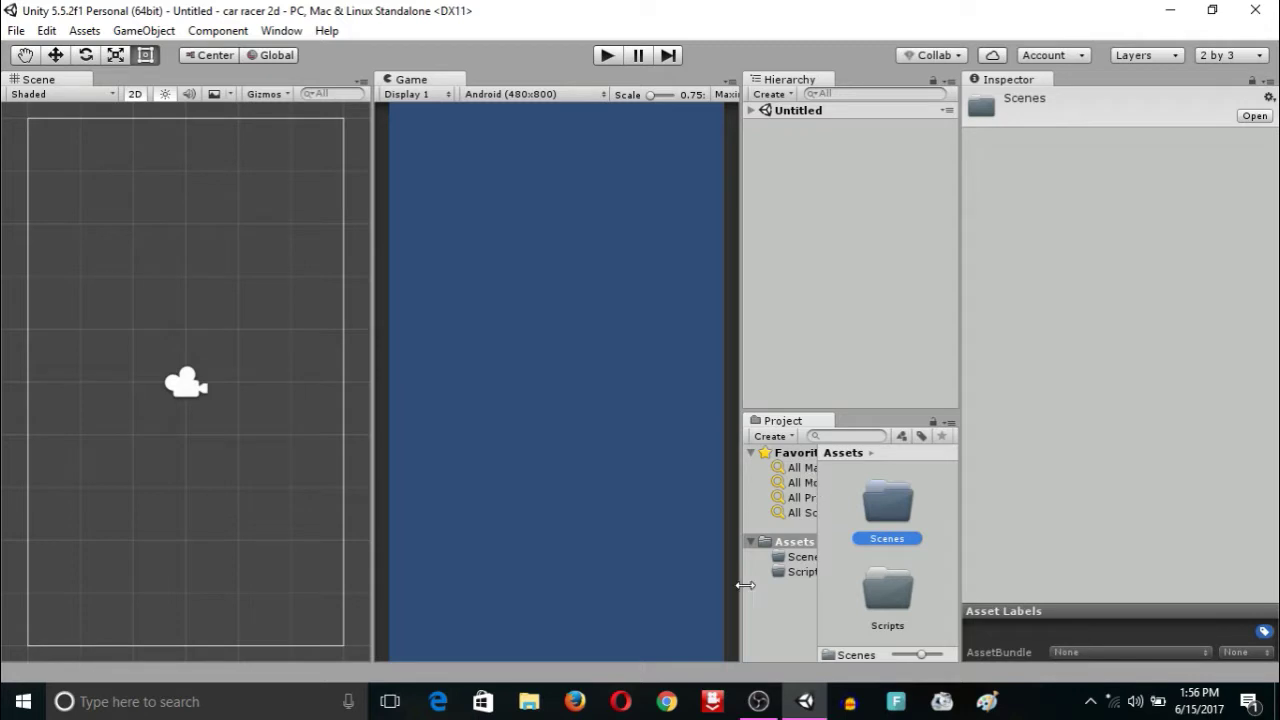
# Add a third Assets folder named Sprites
pyautogui.rightClick(787, 539)
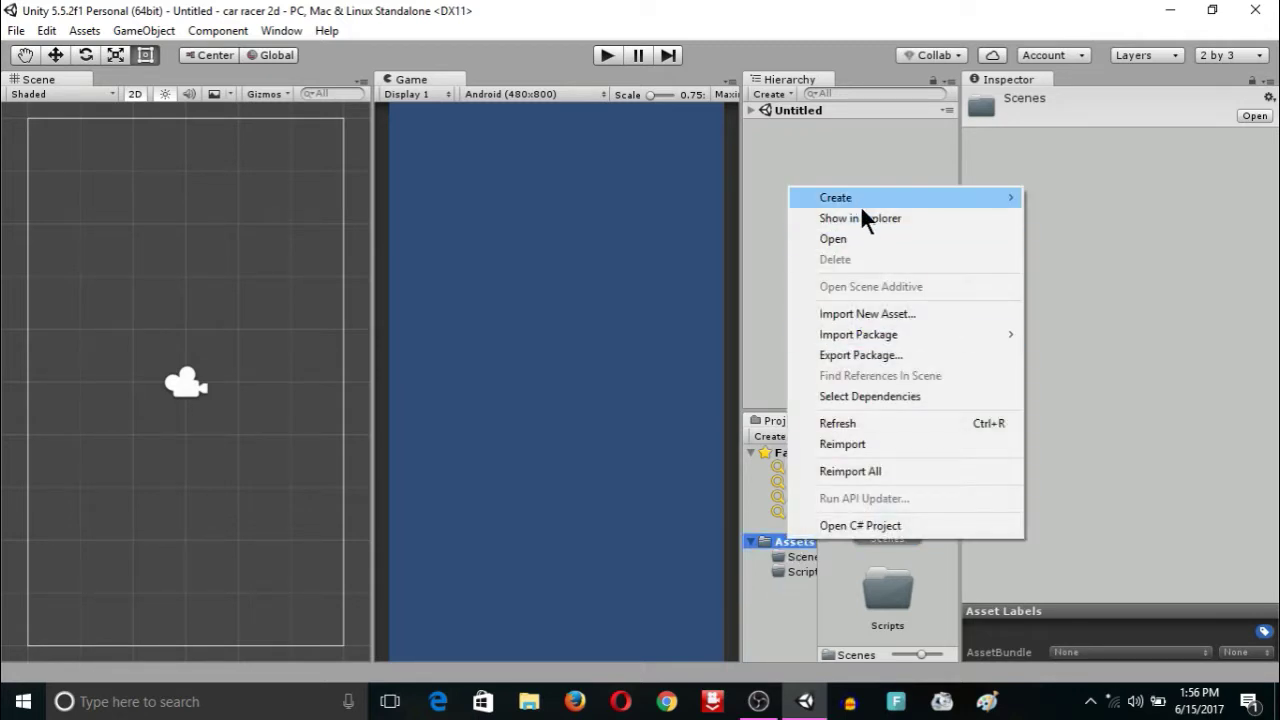
pyautogui.moveTo(834, 194)
pyautogui.click(1063, 197)
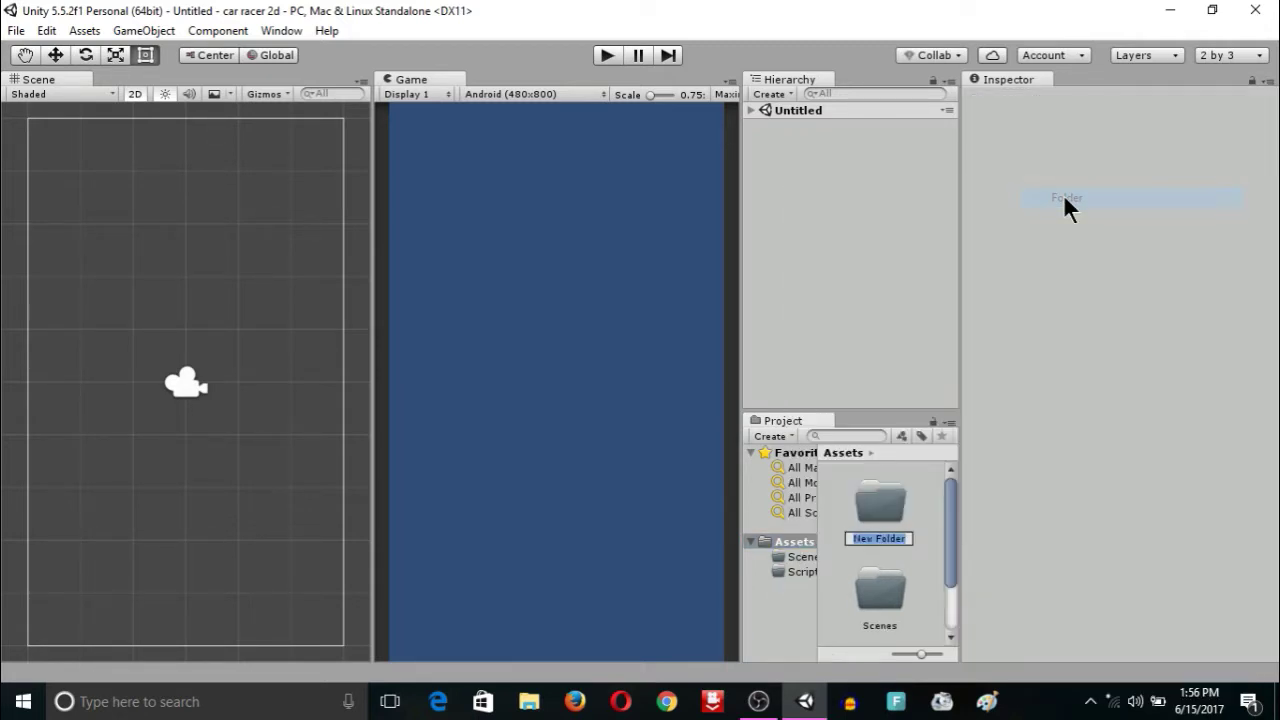
pyautogui.write('Sprites')
pyautogui.press('Return')
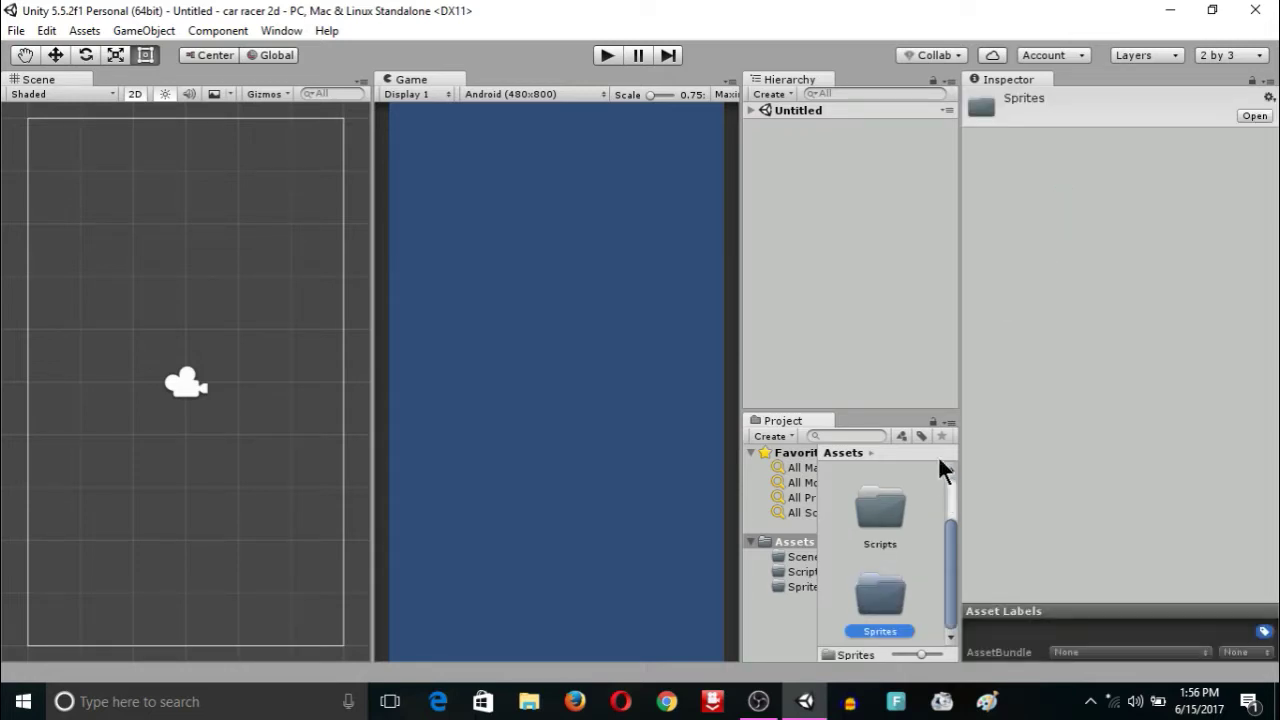
# Slide the Project icon size down to list view and check the Scenes, Scripts and Sprites folders
pyautogui.moveTo(951, 574); pyautogui.dragTo(962, 485)
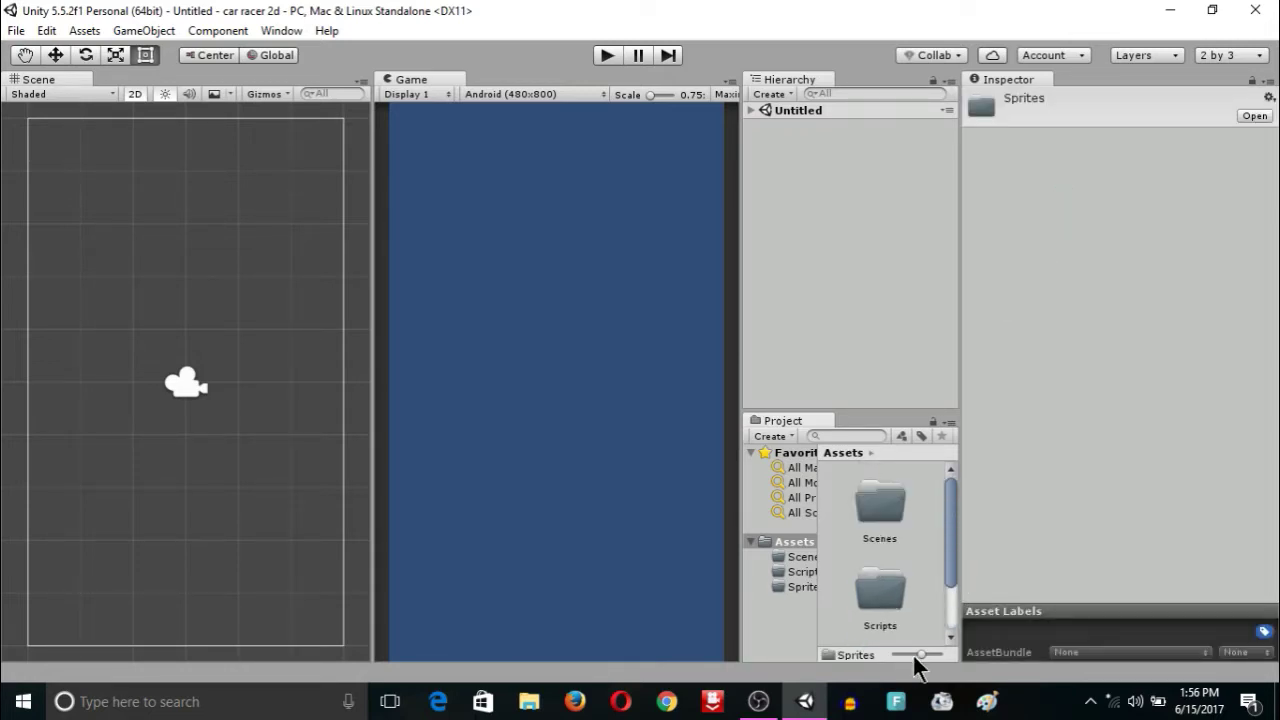
pyautogui.moveTo(920, 653); pyautogui.dragTo(893, 653)
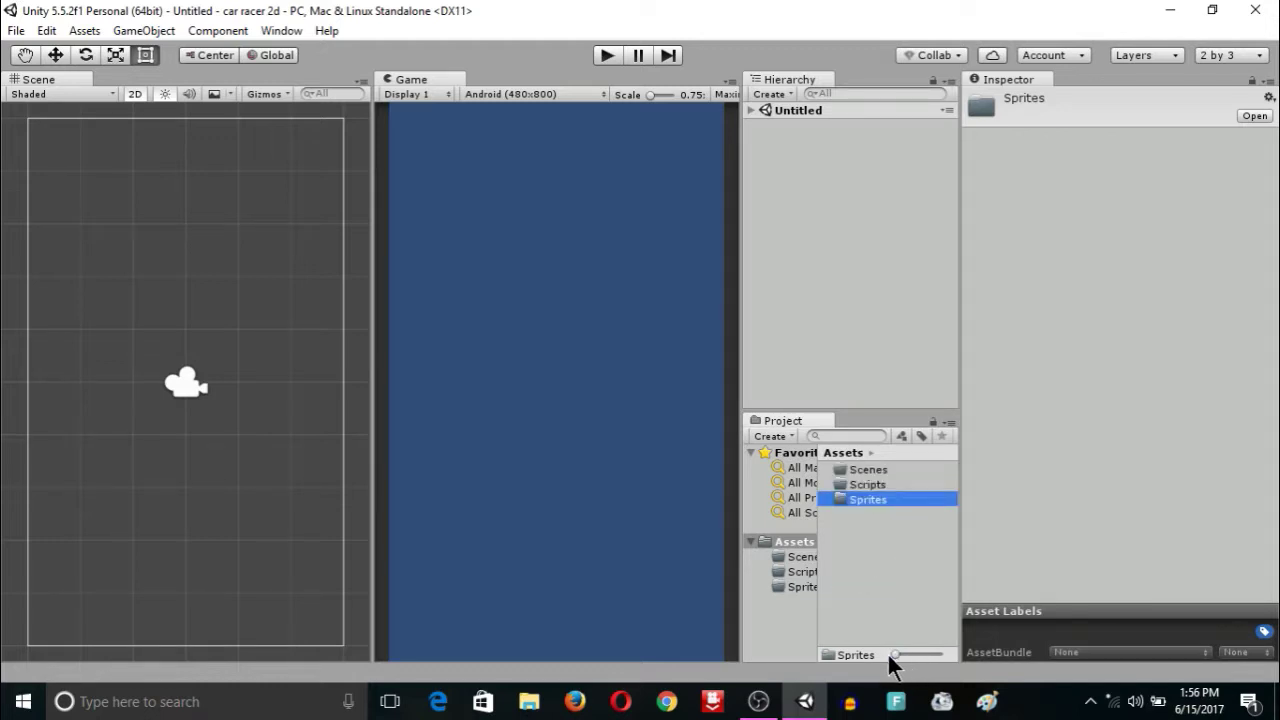
pyautogui.click(866, 469)
pyautogui.click(877, 484)
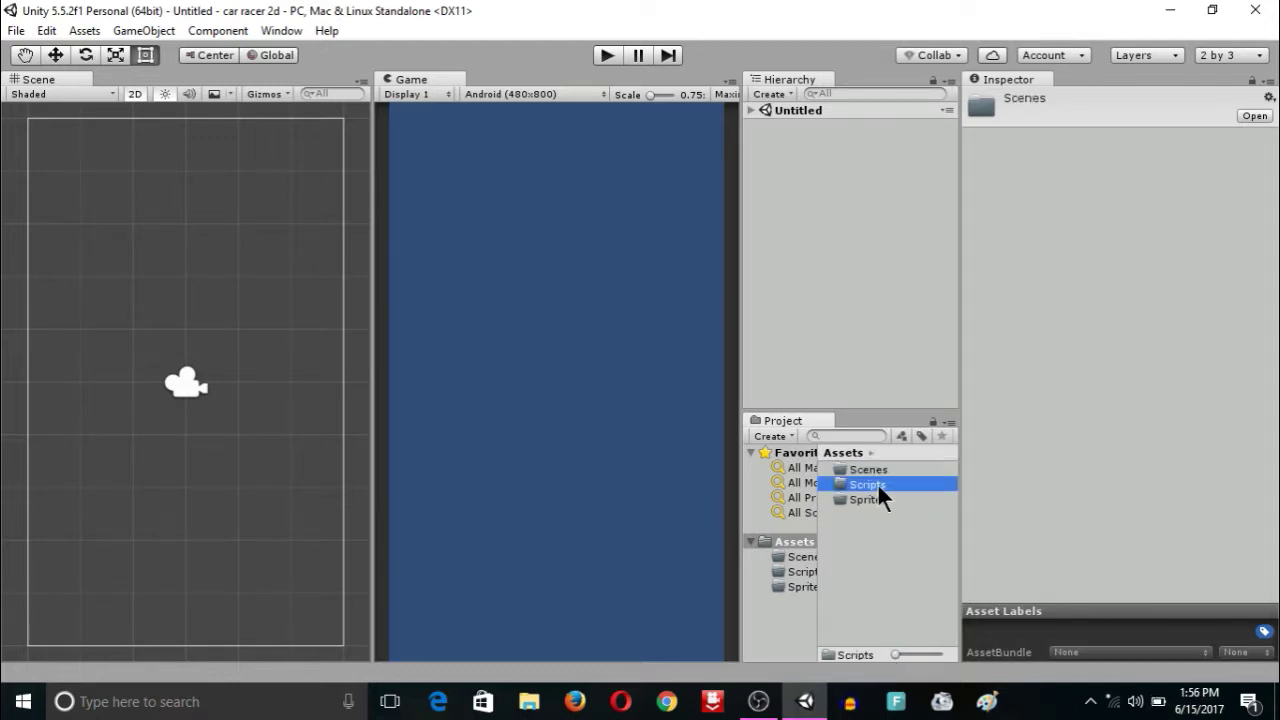
pyautogui.click(877, 500)
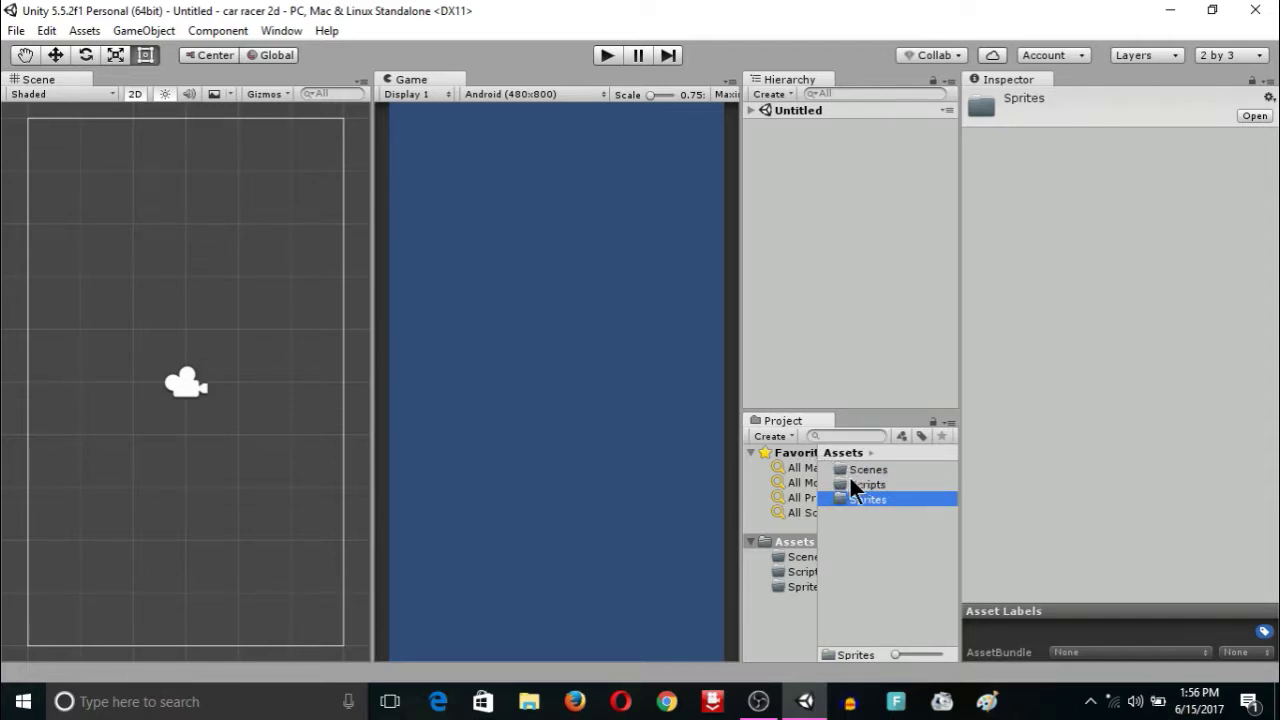
pyautogui.click(858, 505)
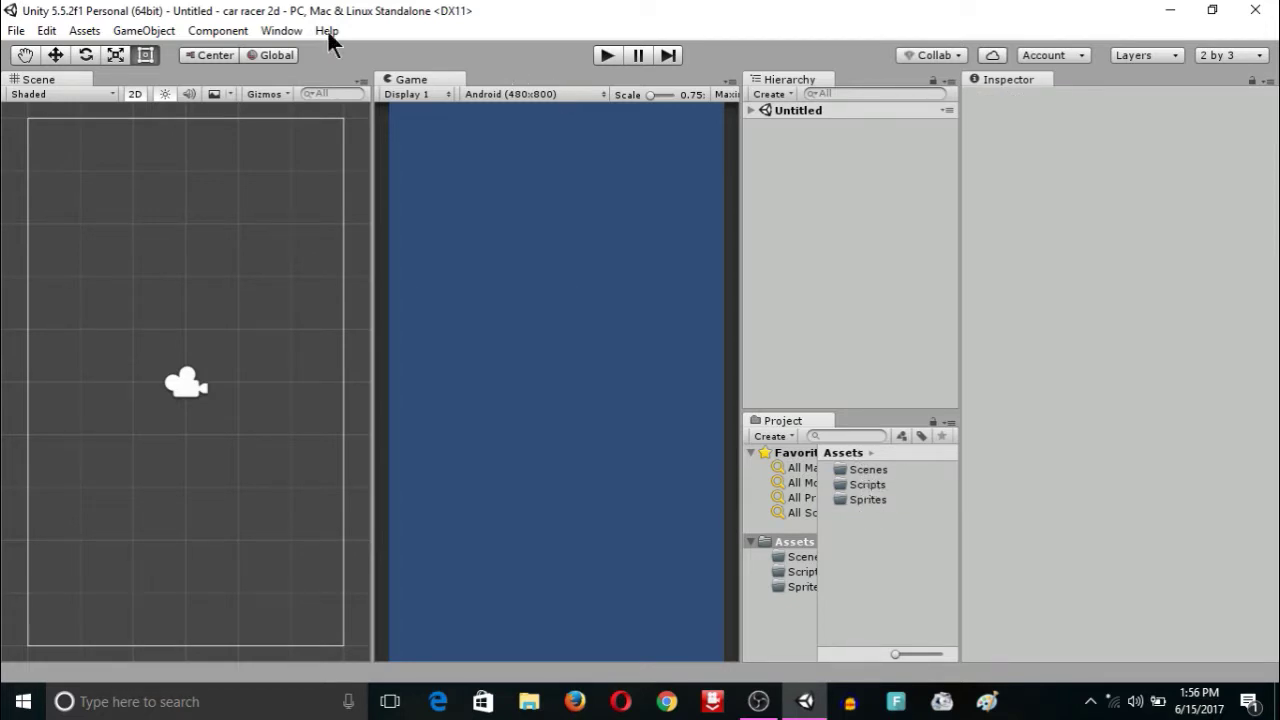
# Save the scene via File > Save Scenes as 'Racing scene' in the Assets/Scenes folder
pyautogui.click(17, 31)
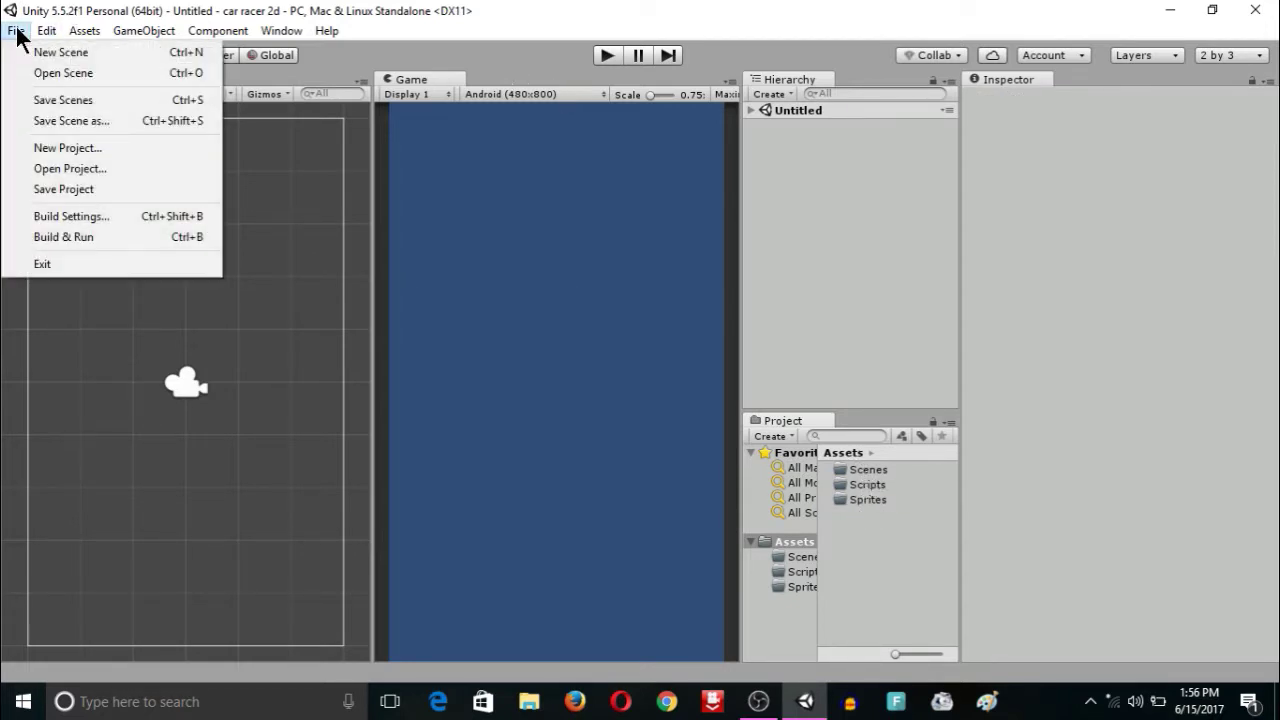
pyautogui.click(65, 100)
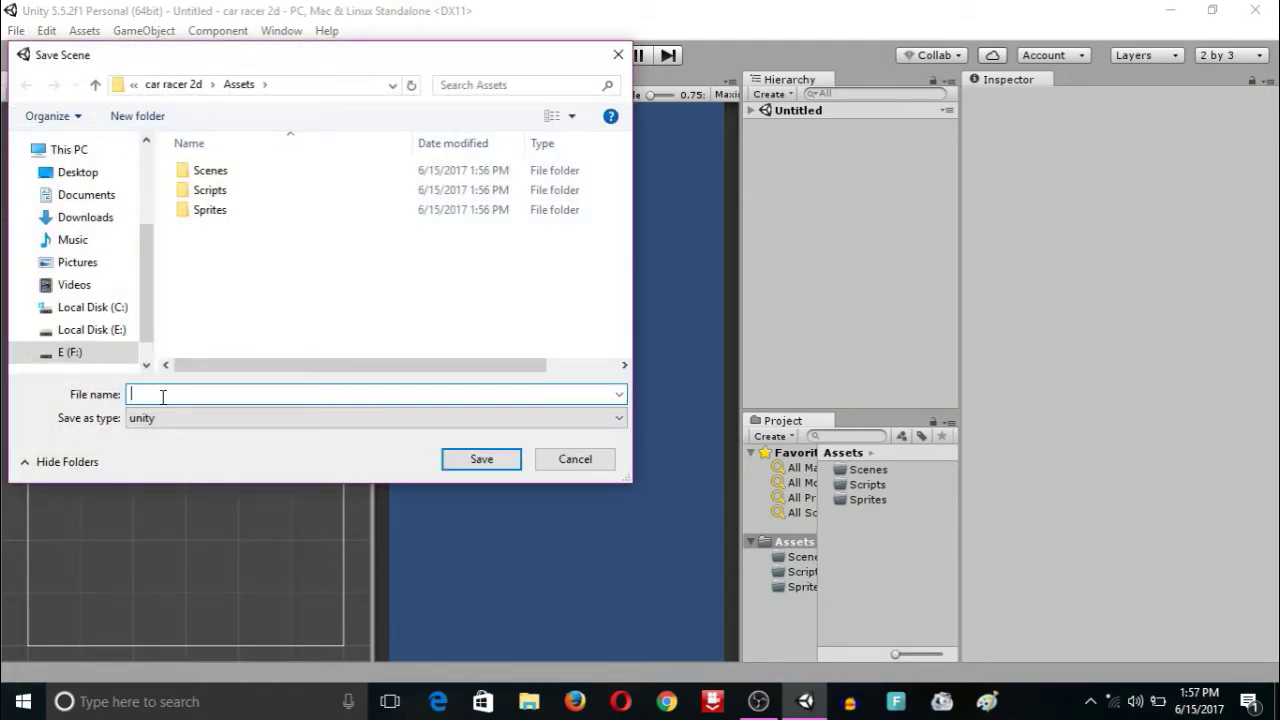
pyautogui.write('R')
pyautogui.write('ac')
pyautogui.write('ing')
pyautogui.write(' W')
pyautogui.write('o')
pyautogui.press('BackSpace')
pyautogui.press('BackSpace')
pyautogui.write('sc')
pyautogui.write('e')
pyautogui.press('BackSpace')
pyautogui.press('BackSpace')
pyautogui.write('ce')
pyautogui.write('ne')
pyautogui.click(211, 166)
pyautogui.doubleClick(221, 168)
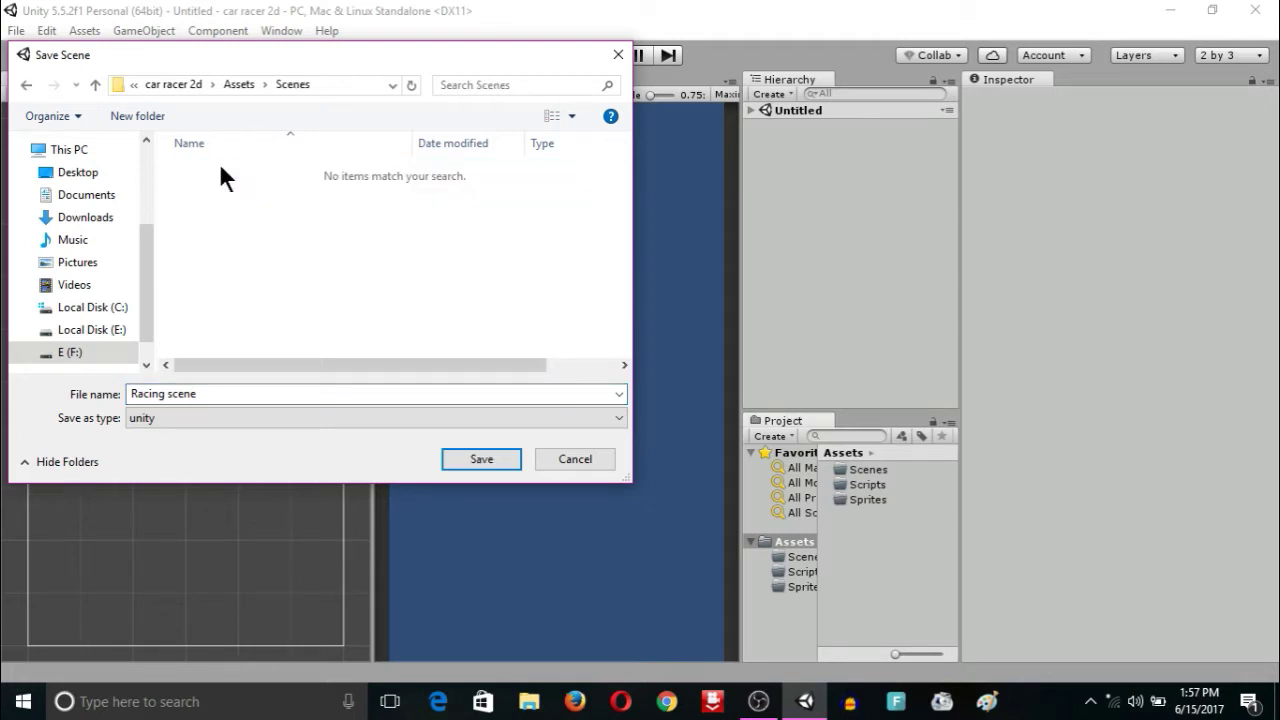
pyautogui.click(498, 455)
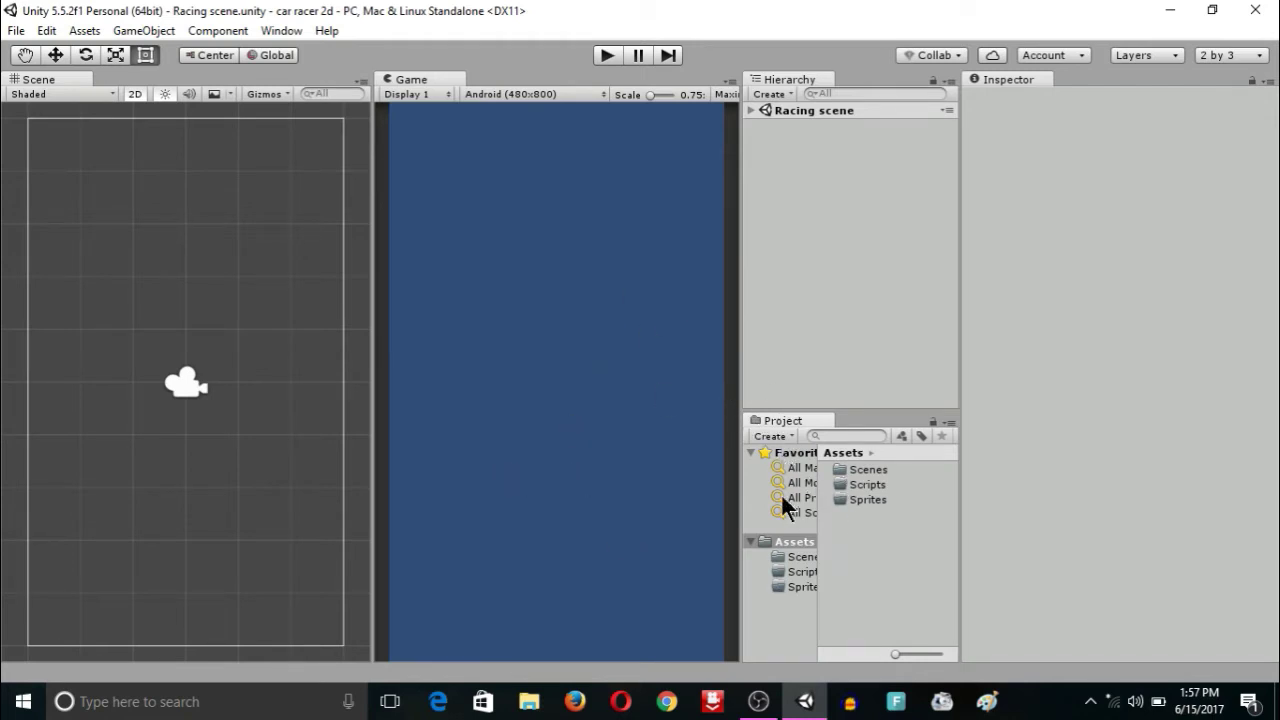
# Open the Scenes folder to confirm Racing scene, then return to Assets and check its folders
pyautogui.doubleClick(861, 468)
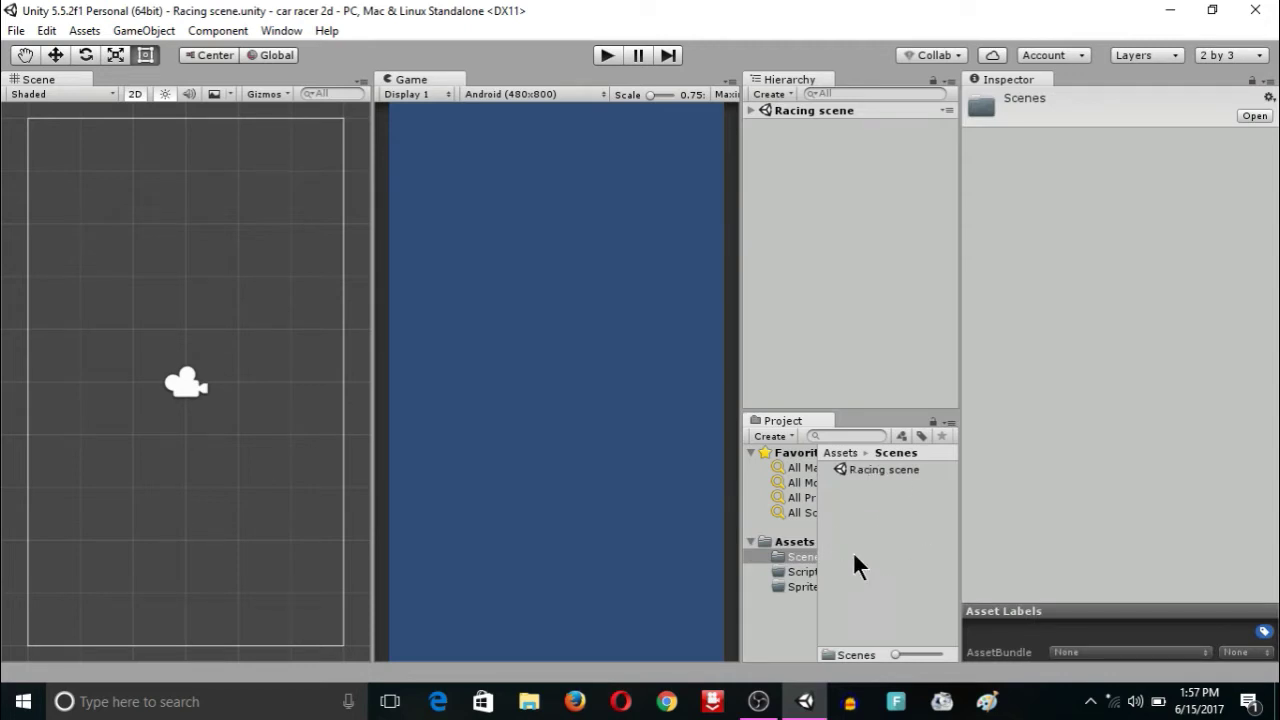
pyautogui.click(861, 507)
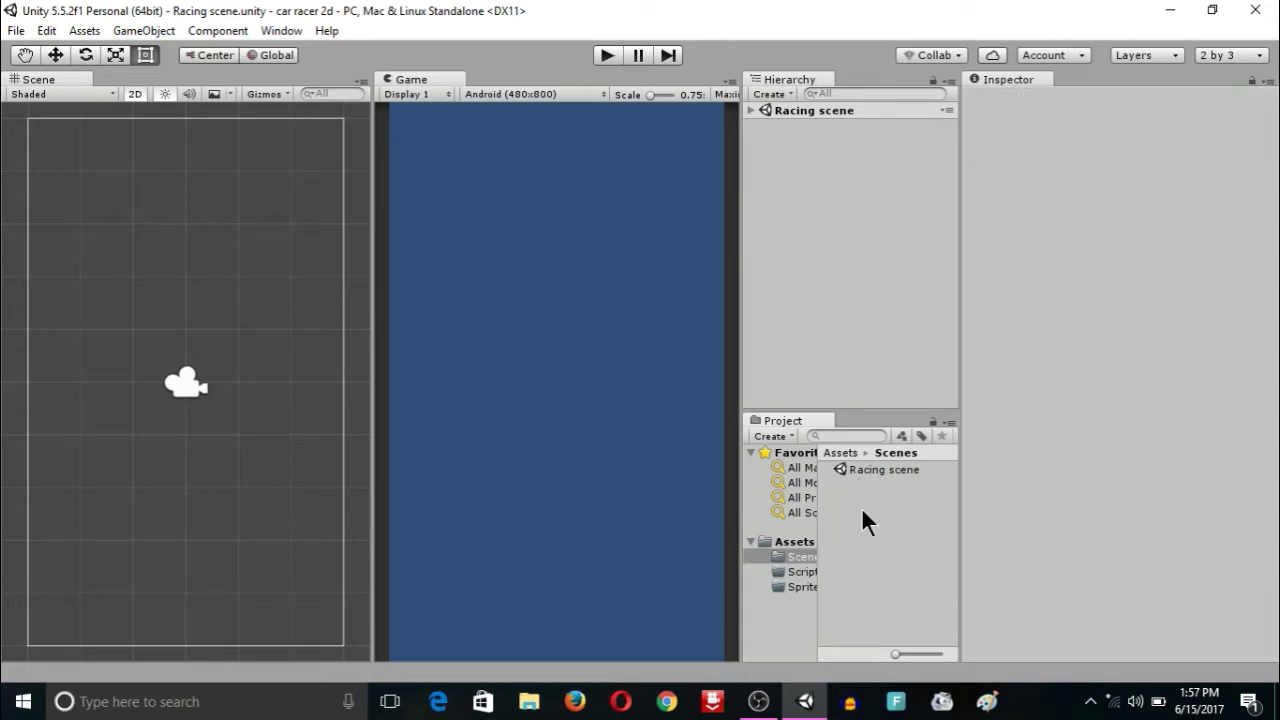
pyautogui.click(783, 541)
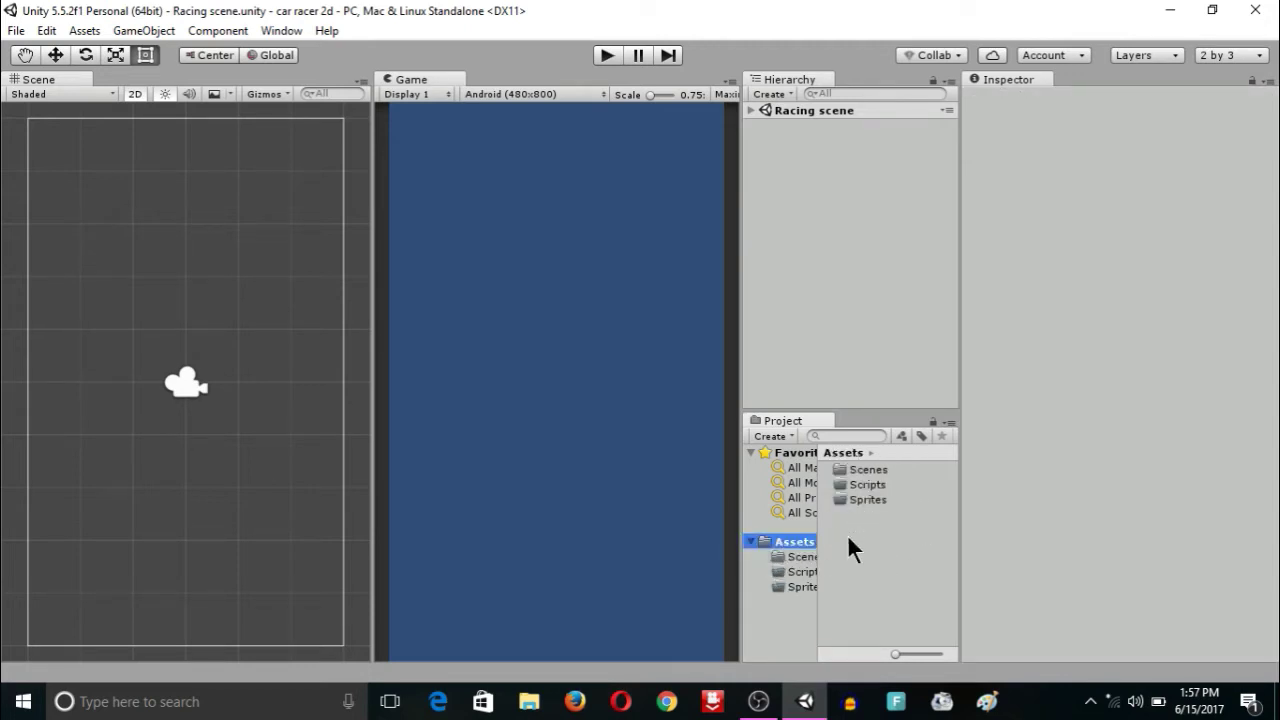
pyautogui.click(866, 496)
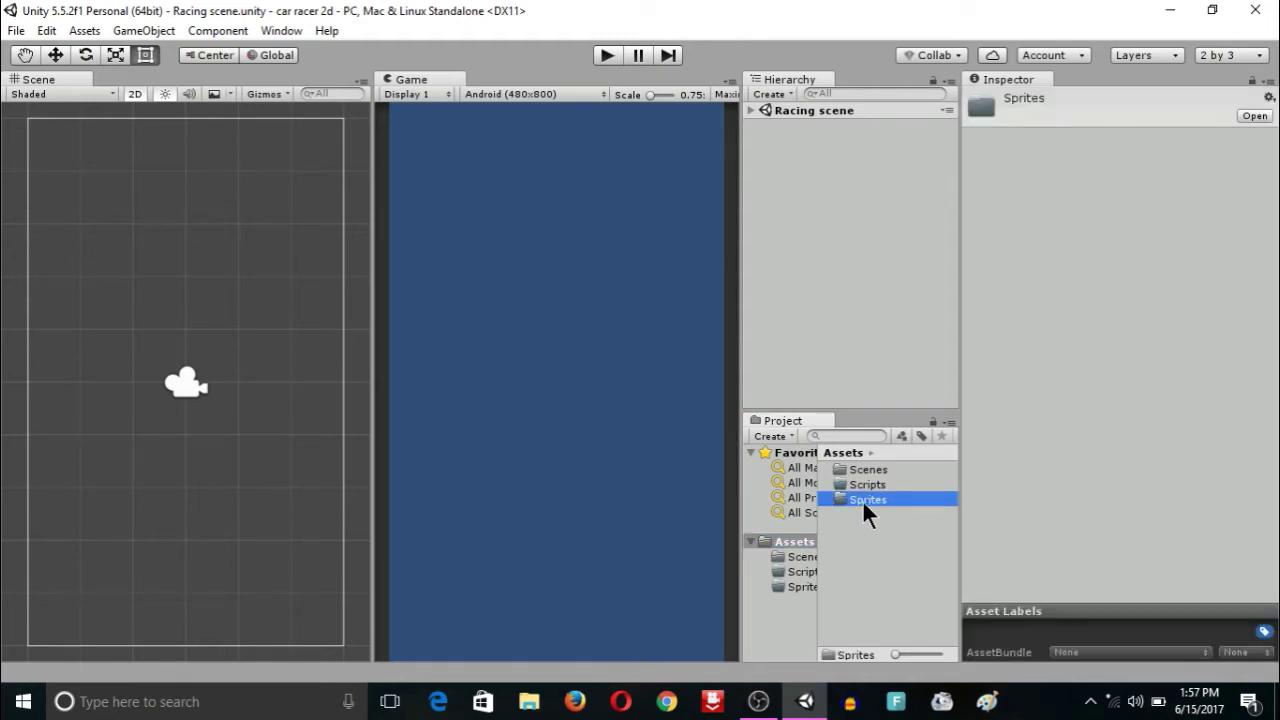
pyautogui.click(861, 520)
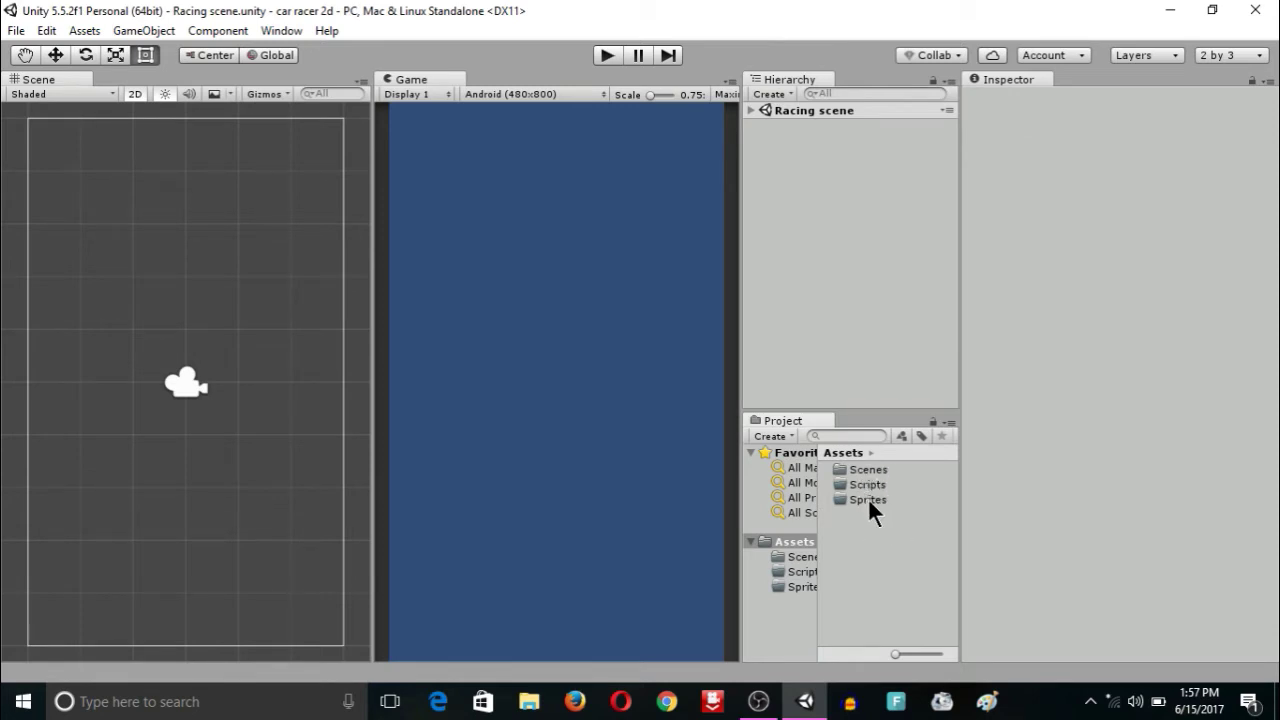
pyautogui.click(867, 497)
pyautogui.click(864, 487)
pyautogui.click(864, 471)
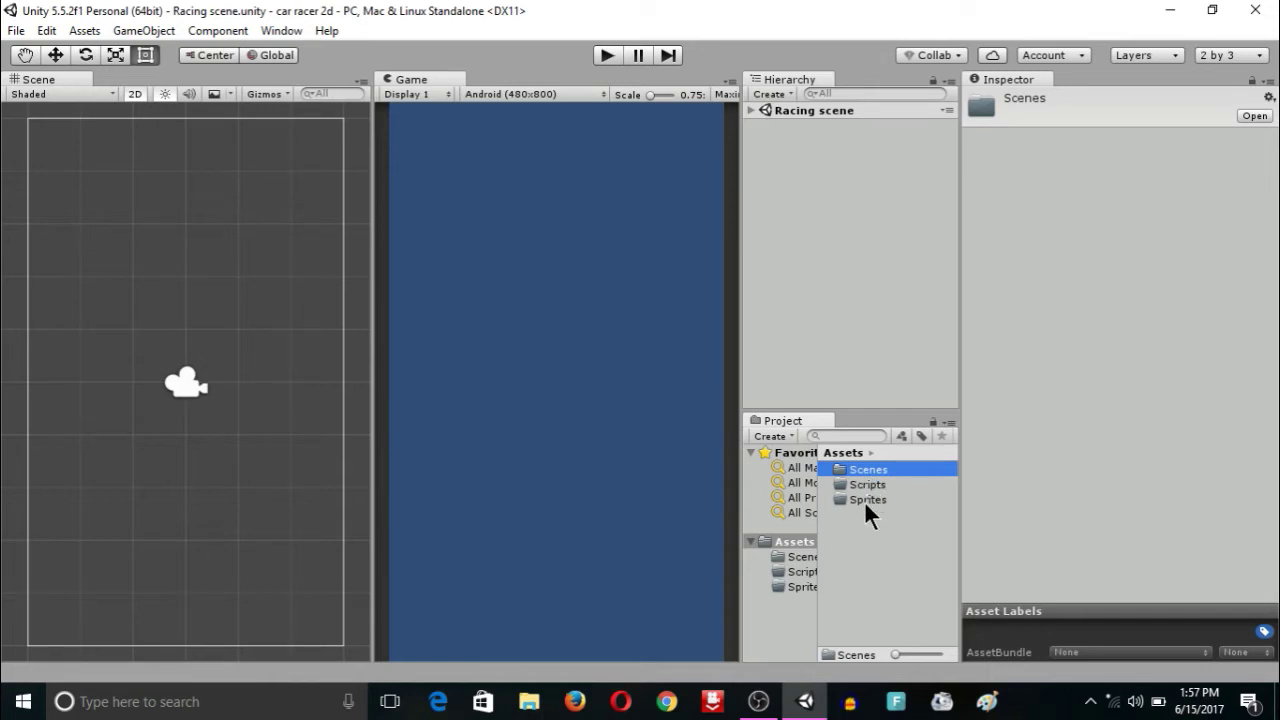
pyautogui.click(863, 499)
pyautogui.click(866, 521)
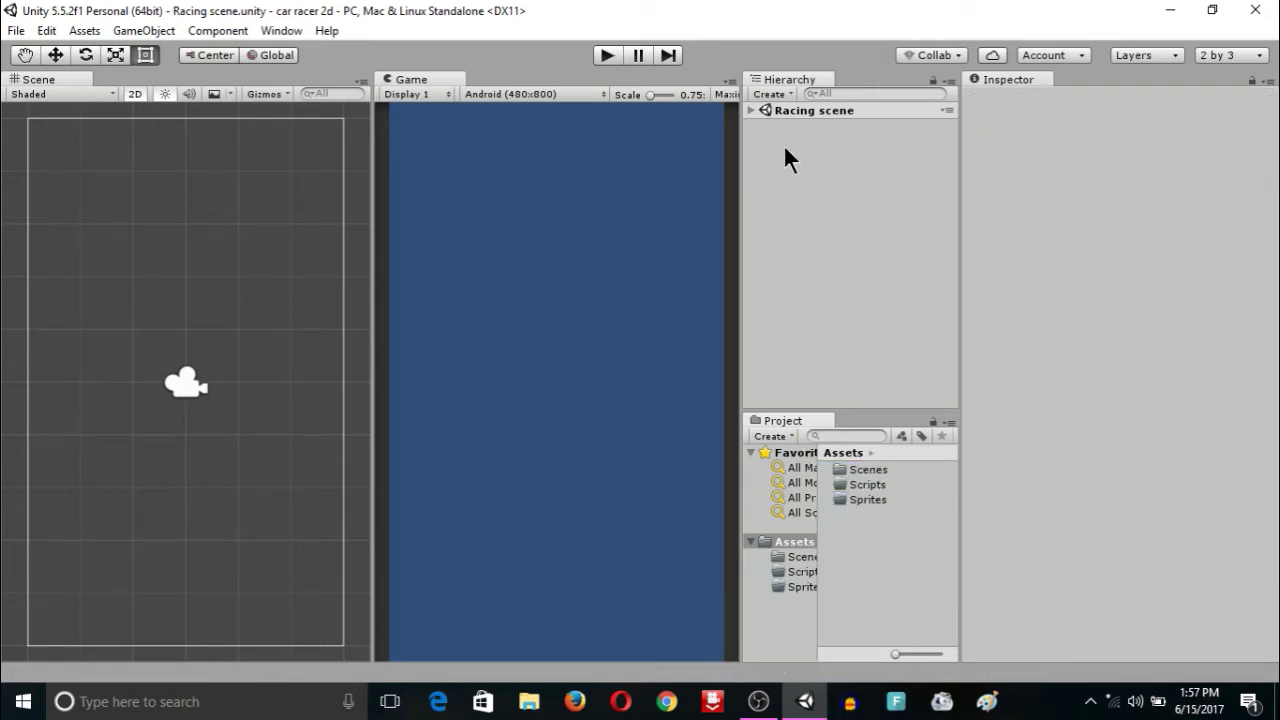
# Expand Racing scene in the Hierarchy to show Main Camera and save the scene again
pyautogui.click(750, 110)
pyautogui.click(859, 499)
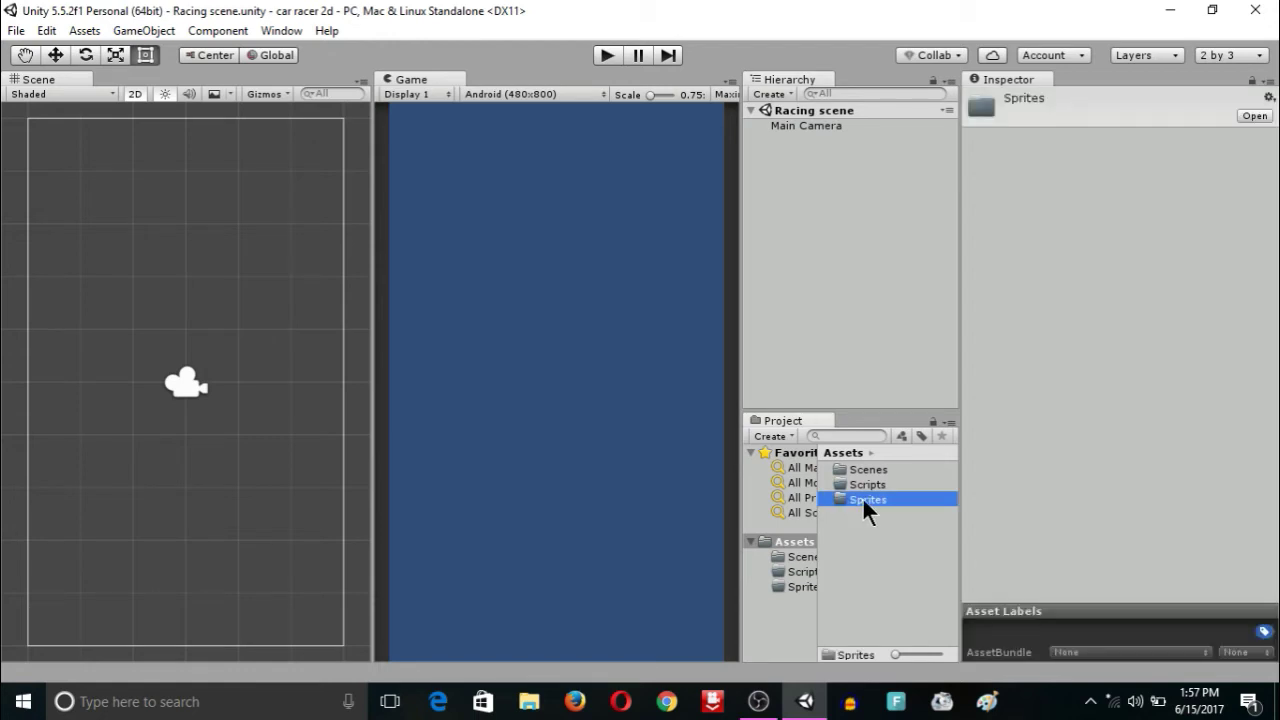
pyautogui.click(868, 402)
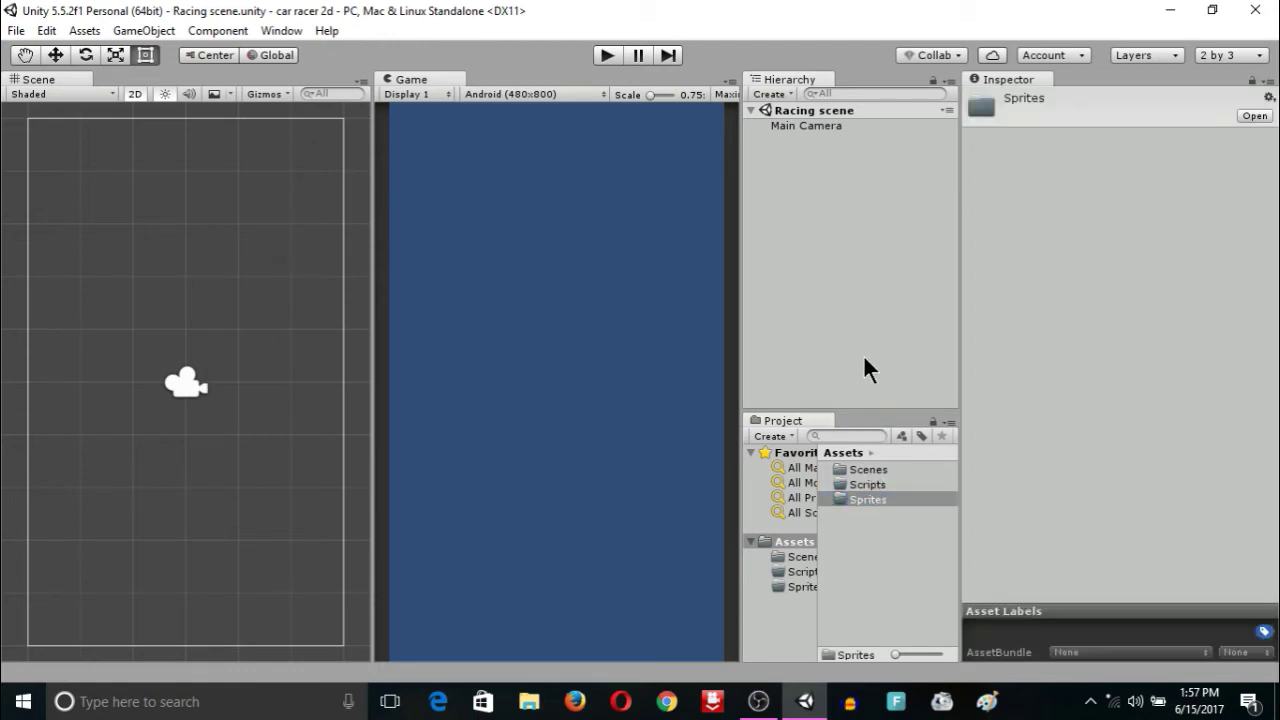
pyautogui.click(16, 31)
pyautogui.click(54, 100)
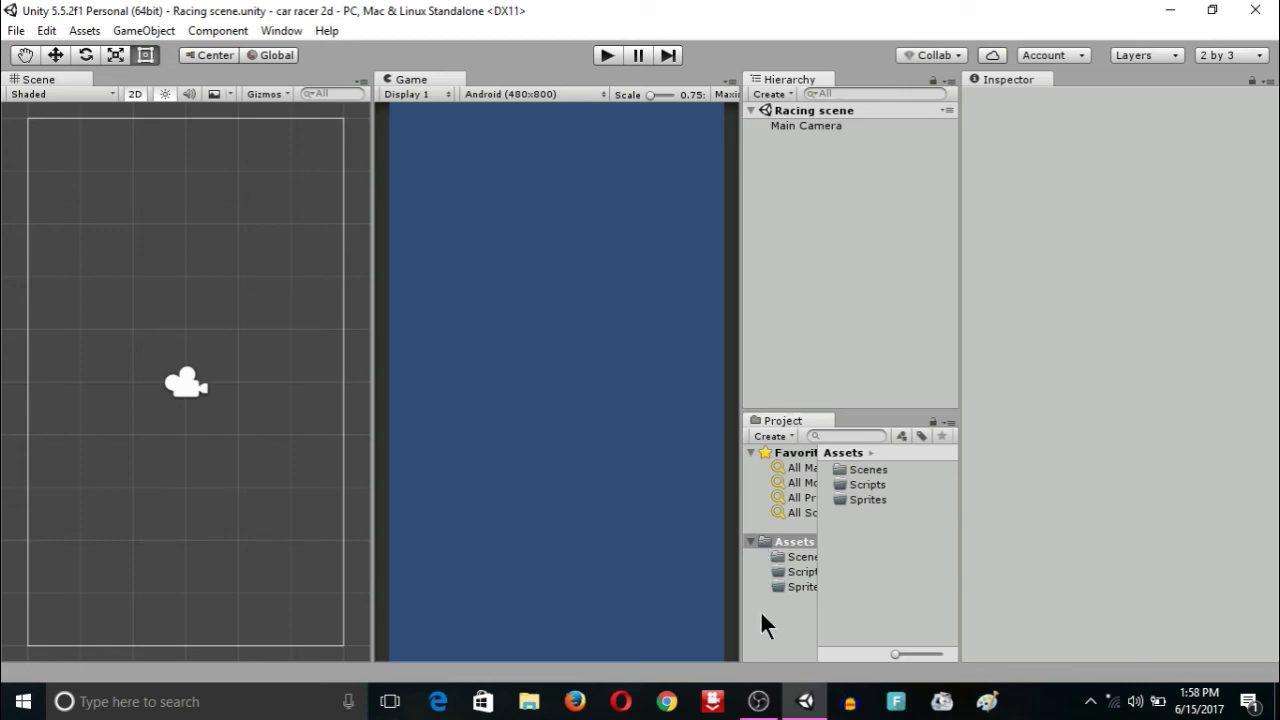
pyautogui.click(760, 706)
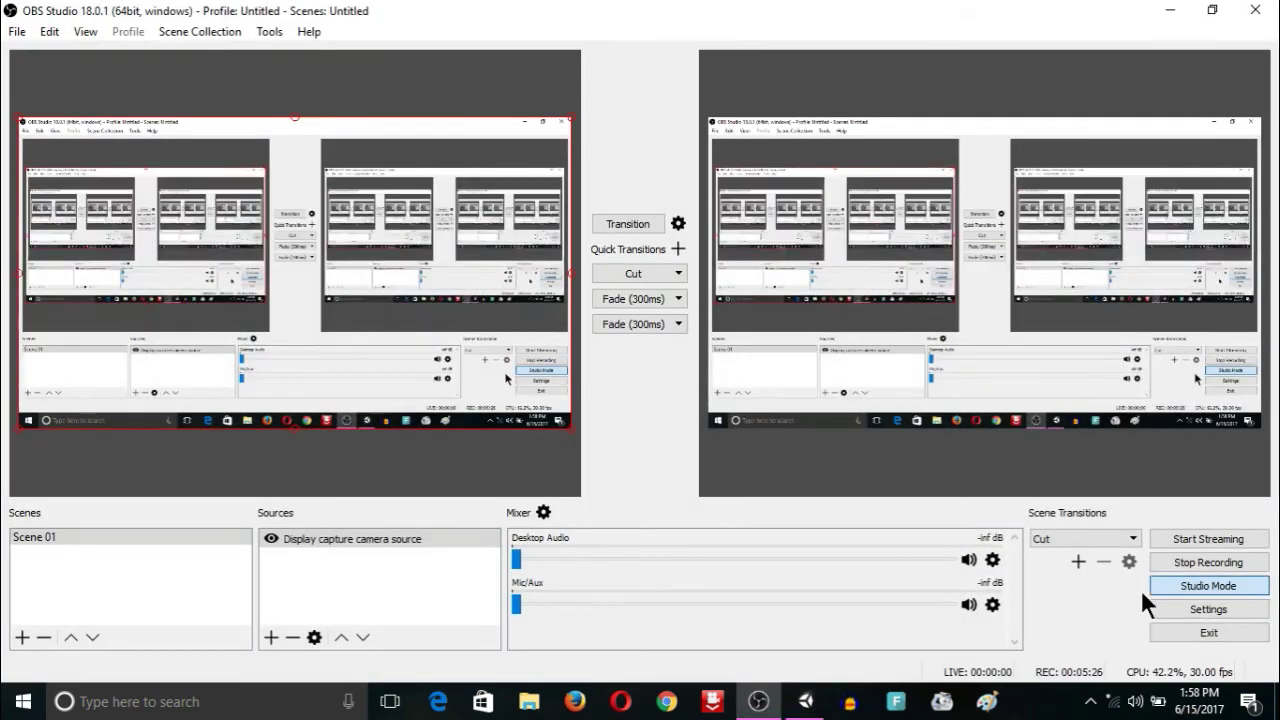
pyautogui.click(1170, 566)
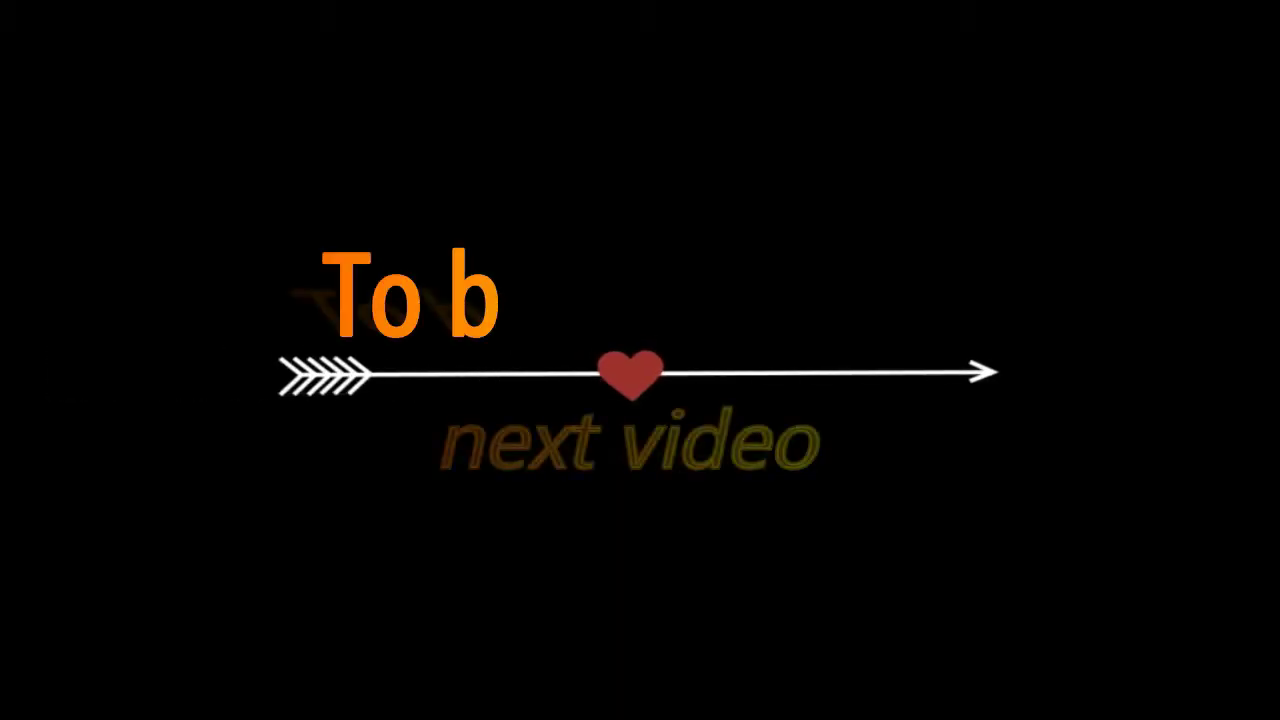